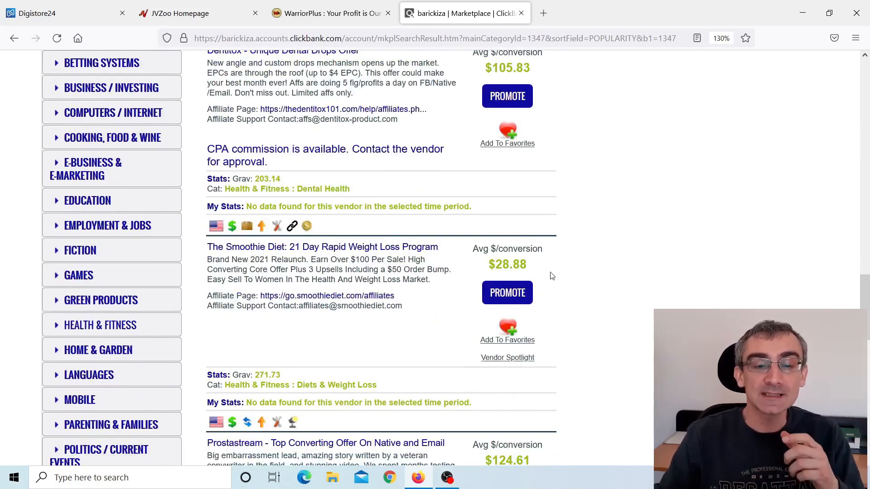
Review the Smoothie Diet listing's title, average earnings per conversion and gravity score in the ClickBank marketplace.
{"action": "left_click_drag", "start_coordinate": [203, 252], "coordinate": [448, 252]}
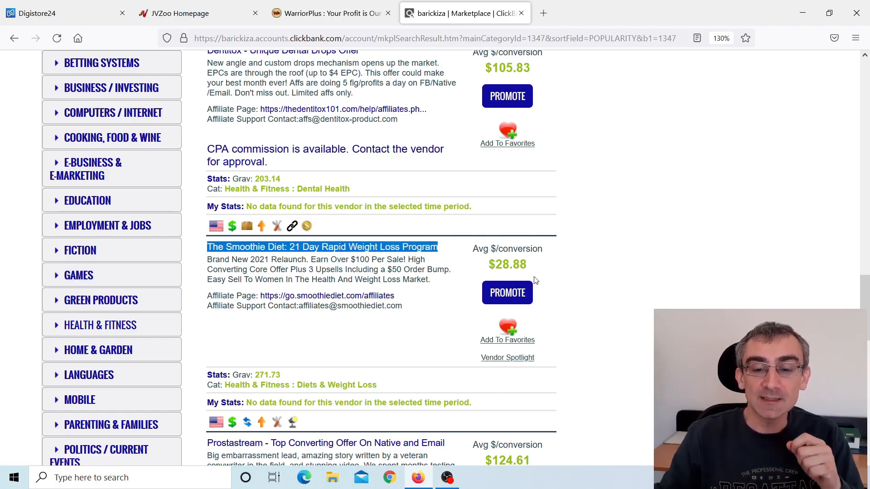
{"action": "left_click_drag", "start_coordinate": [533, 270], "coordinate": [486, 268]}
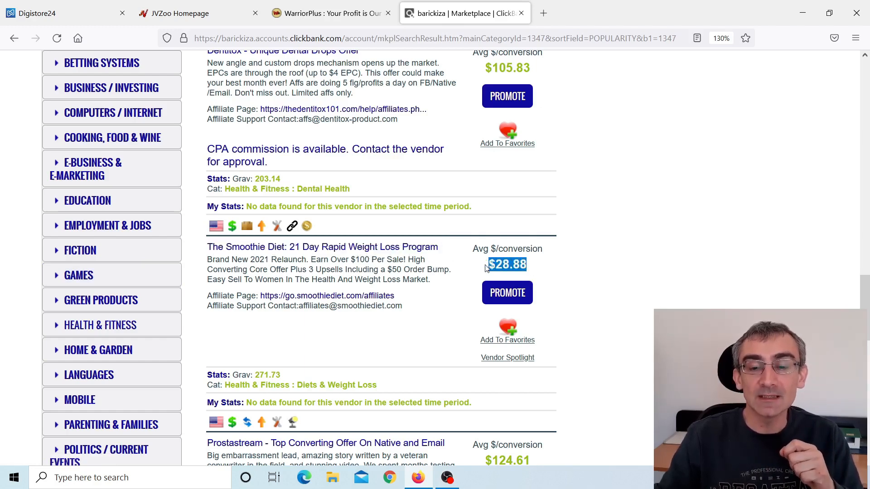
{"action": "scroll", "coordinate": [591, 325], "scroll_direction": "down", "scroll_amount": 3}
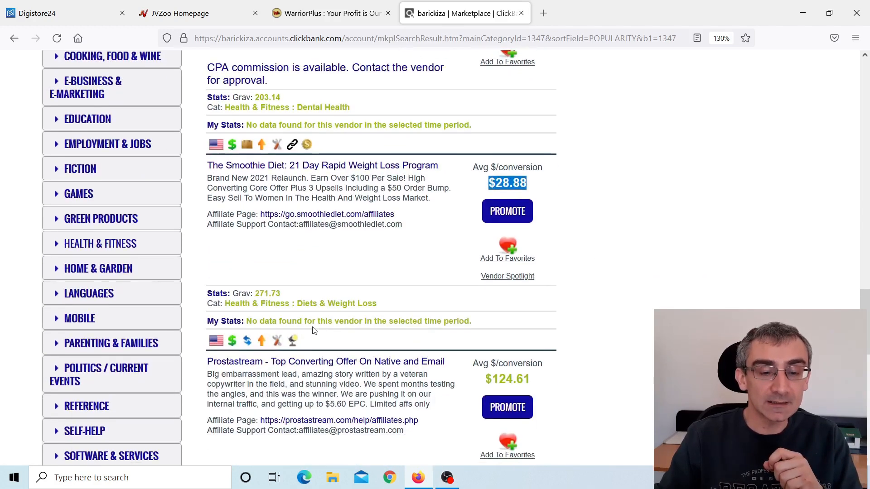
{"action": "left_click_drag", "start_coordinate": [282, 293], "coordinate": [265, 293]}
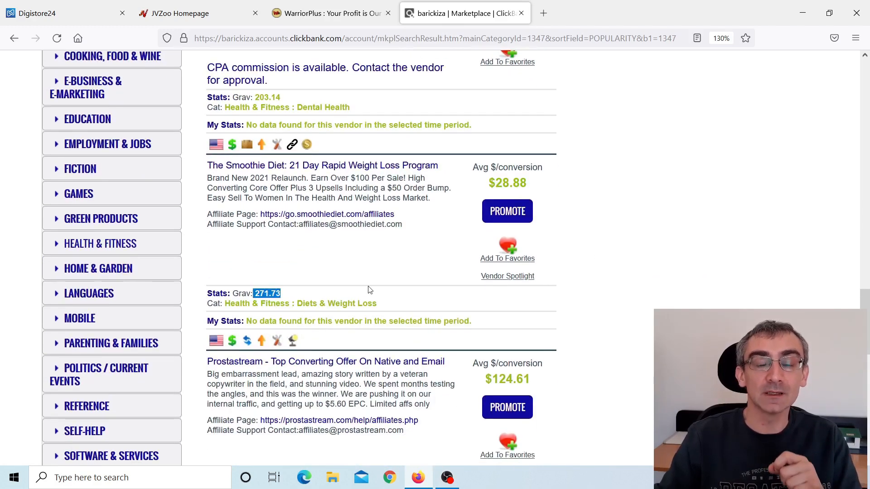
Open the sales page of The Smoothie Diet: 21 Day Rapid Weight Loss Program in a new browser tab and switch to it.
{"action": "right_click", "coordinate": [333, 166]}
{"action": "left_click", "coordinate": [387, 176]}
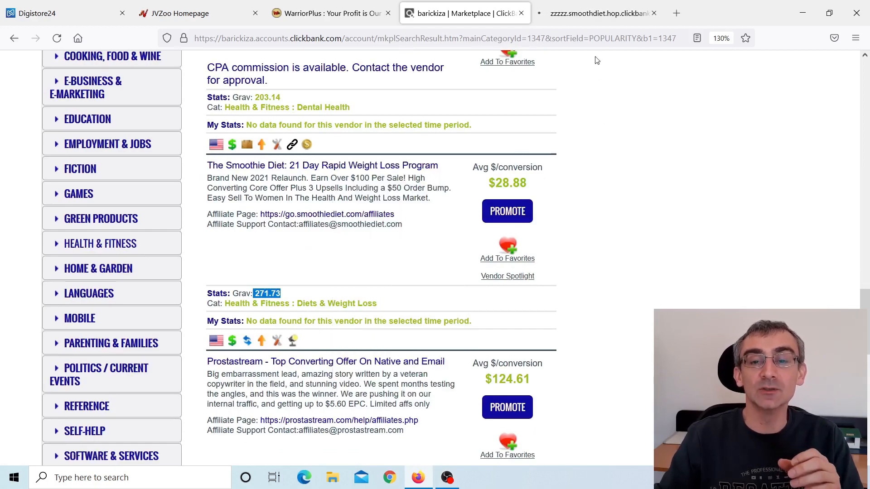
{"action": "left_click", "coordinate": [591, 14]}
Examine the Smoothie Diet sales page, including its headline, intro video, discount offer, customer testimonials and 21-day section.
{"action": "scroll", "coordinate": [589, 220], "scroll_direction": "down", "scroll_amount": 12}
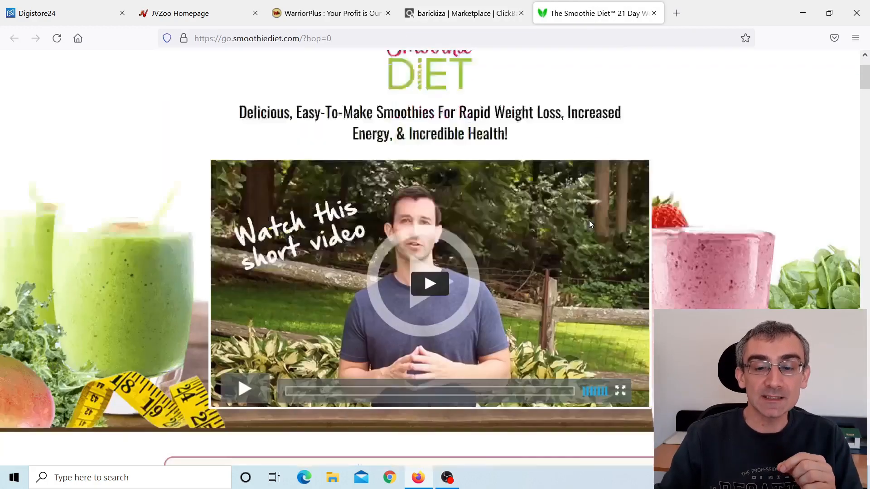
{"action": "scroll", "coordinate": [618, 261], "scroll_direction": "down", "scroll_amount": 8}
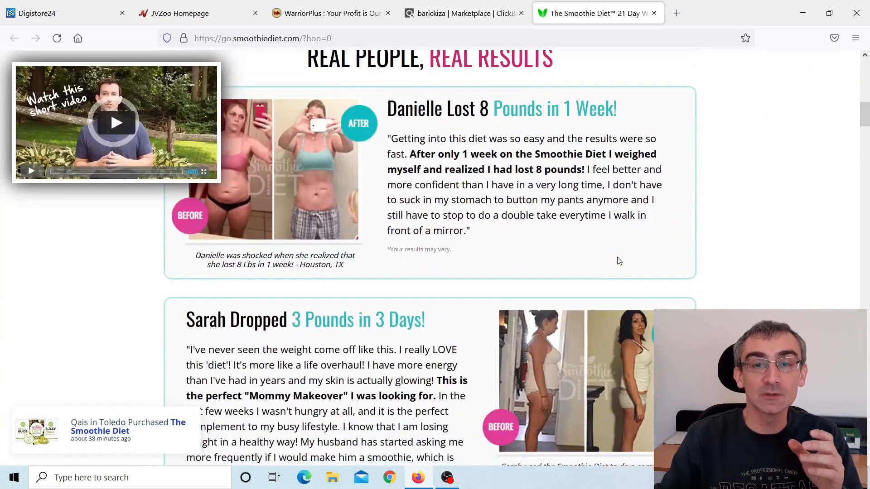
{"action": "scroll", "coordinate": [652, 294], "scroll_direction": "down", "scroll_amount": 6}
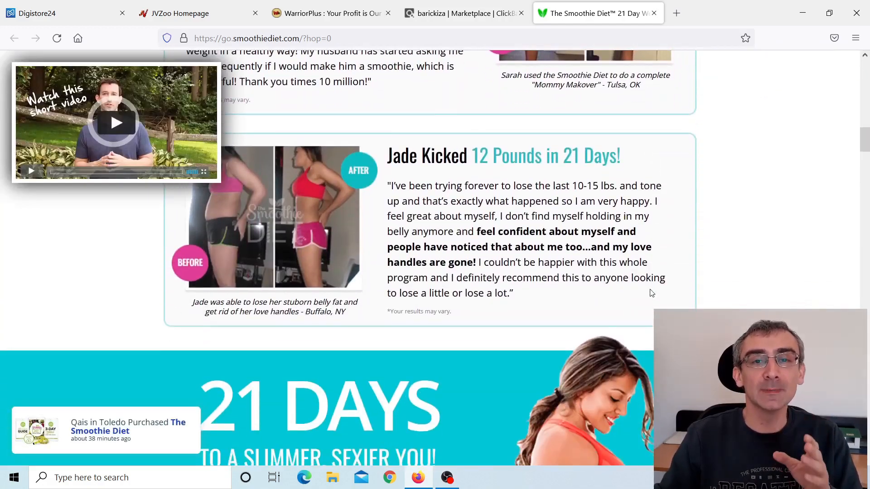
{"action": "scroll", "coordinate": [644, 279], "scroll_direction": "down", "scroll_amount": 3}
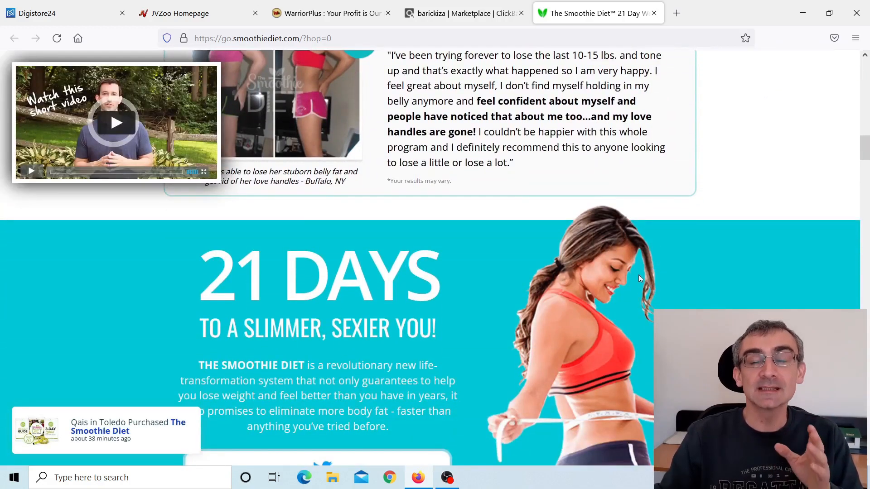
{"action": "scroll", "coordinate": [655, 288], "scroll_direction": "up", "scroll_amount": 2}
{"action": "scroll", "coordinate": [657, 291], "scroll_direction": "up", "scroll_amount": 8}
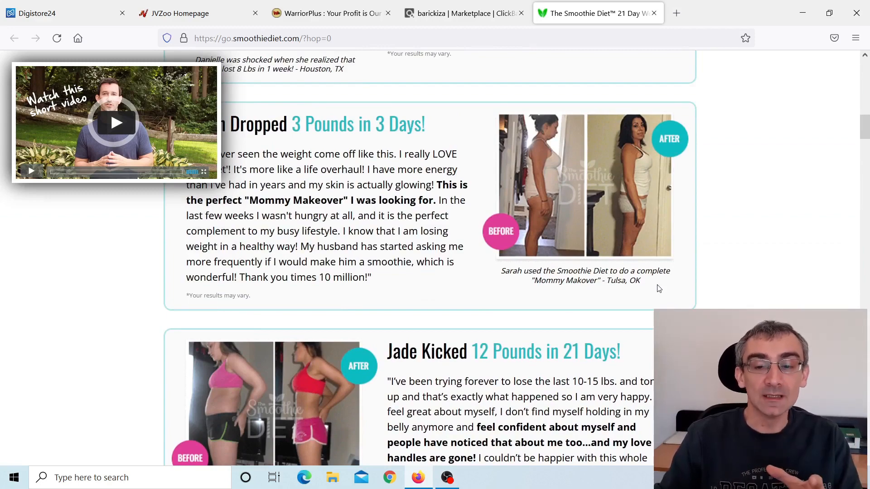
{"action": "scroll", "coordinate": [659, 289], "scroll_direction": "up", "scroll_amount": 10}
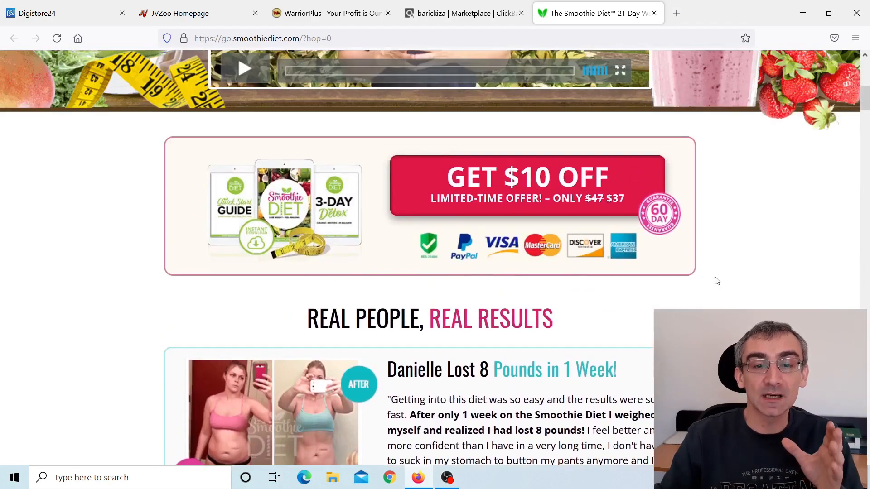
{"action": "scroll", "coordinate": [698, 289], "scroll_direction": "up", "scroll_amount": 7}
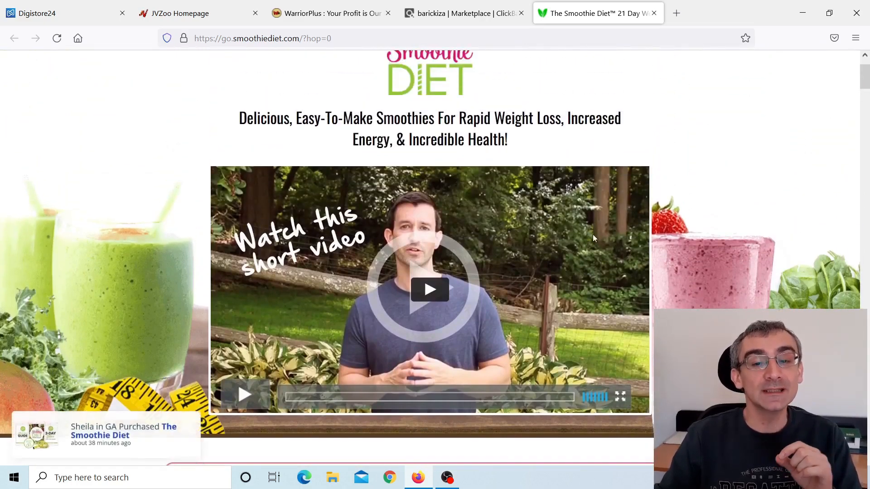
{"action": "scroll", "coordinate": [591, 250], "scroll_direction": "up", "scroll_amount": 2}
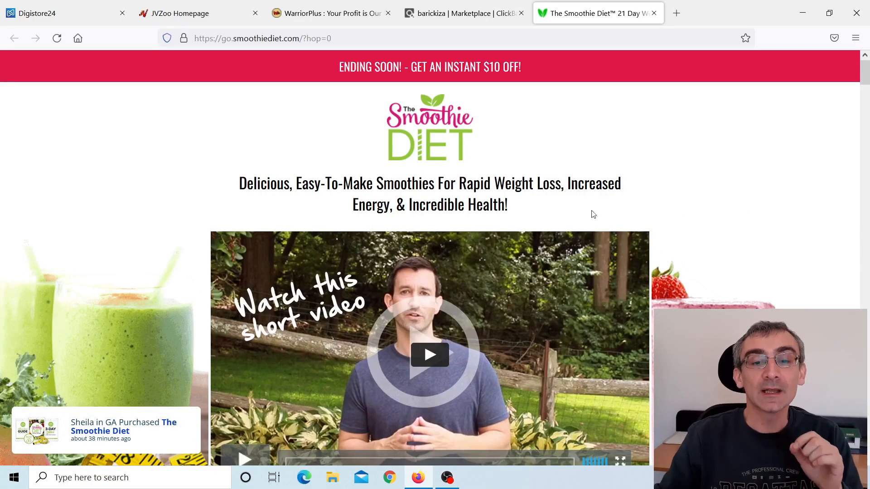
Return to the ClickBank marketplace, generate an affiliate HopLink for The Smoothie Diet without a tracking ID, and copy the encrypted link.
{"action": "left_click", "coordinate": [467, 15]}
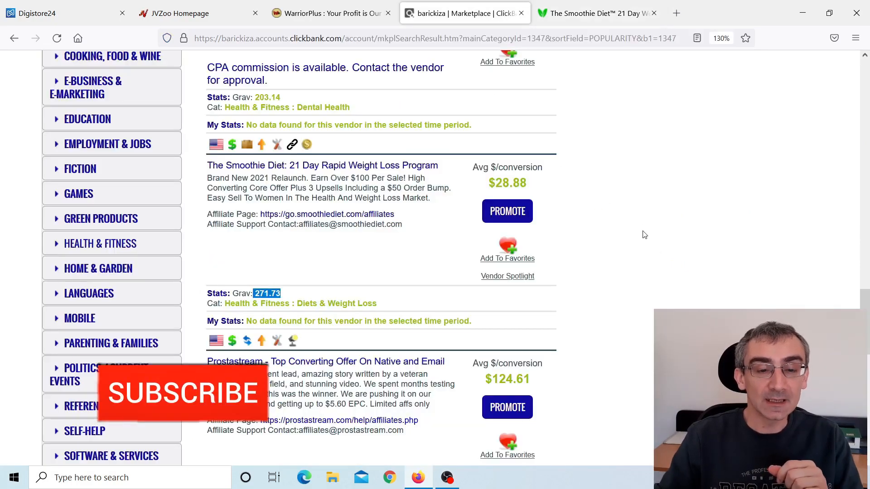
{"action": "left_click", "coordinate": [513, 211]}
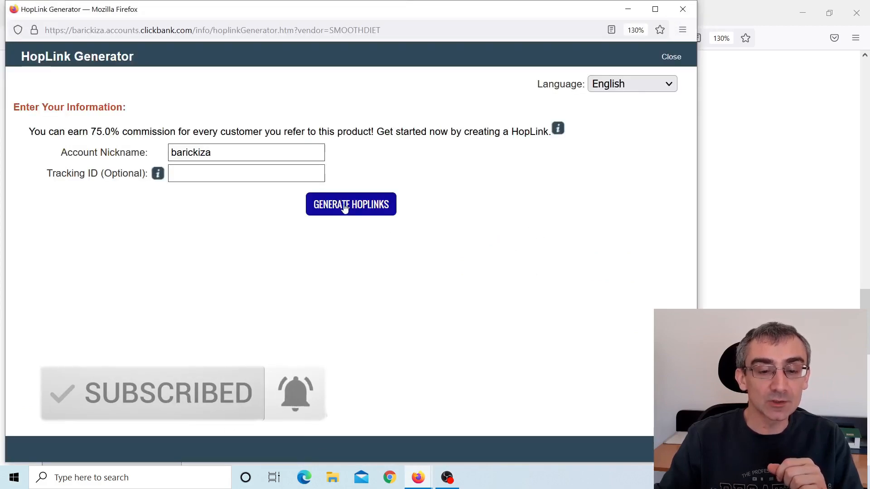
{"action": "left_click", "coordinate": [346, 206]}
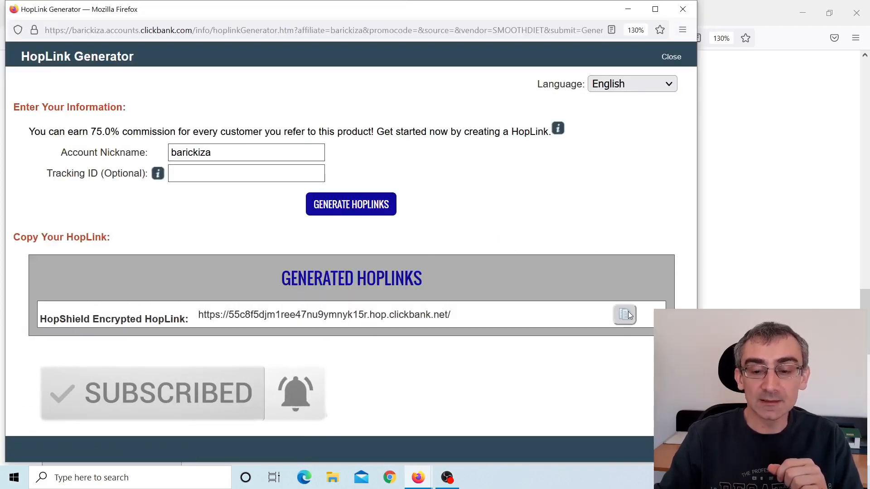
{"action": "left_click", "coordinate": [625, 315]}
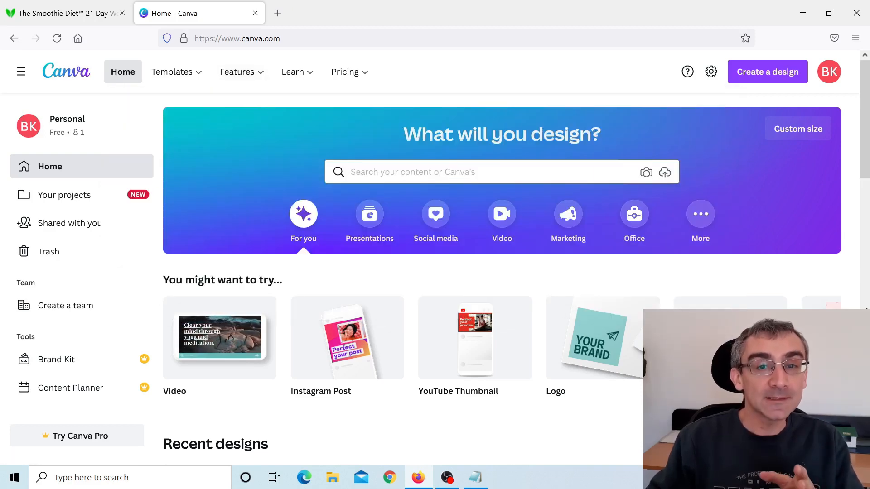
Browse Canva's Websites templates in the Business group and filter them by the Free price option.
{"action": "mouse_move", "coordinate": [172, 87]}
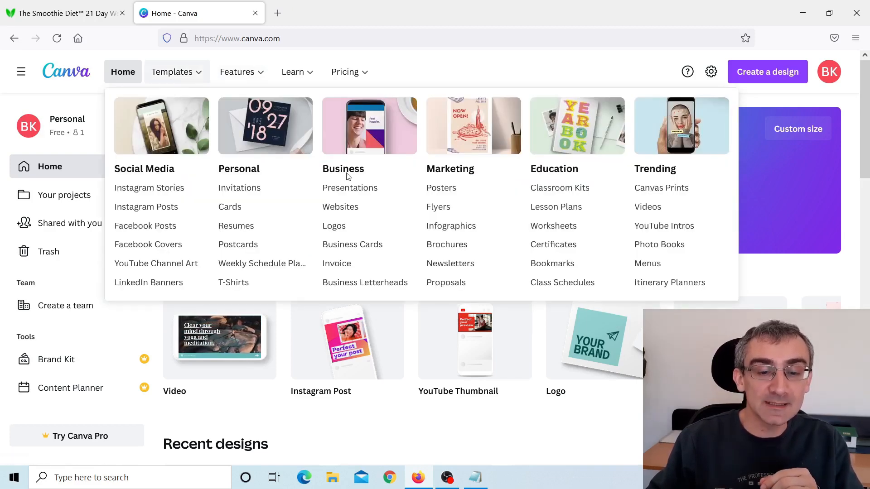
{"action": "left_click", "coordinate": [351, 213]}
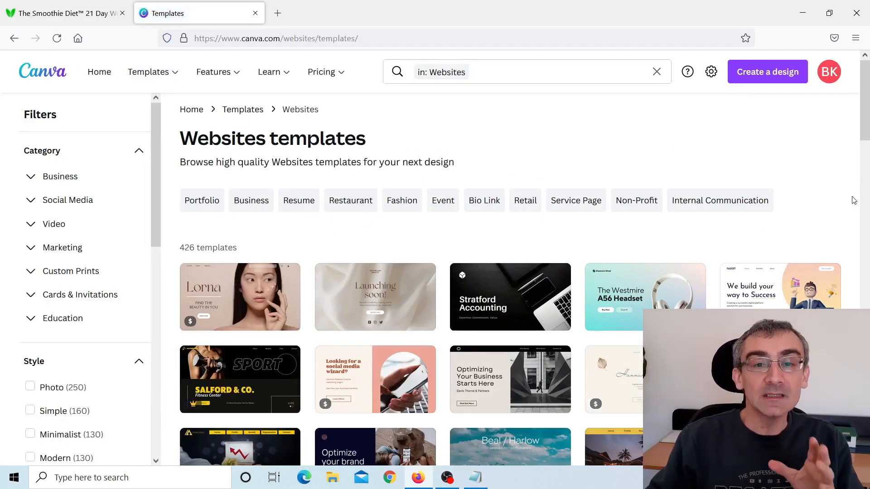
{"action": "scroll", "coordinate": [854, 200], "scroll_direction": "down", "scroll_amount": 3}
{"action": "scroll", "coordinate": [80, 186], "scroll_direction": "down", "scroll_amount": 1}
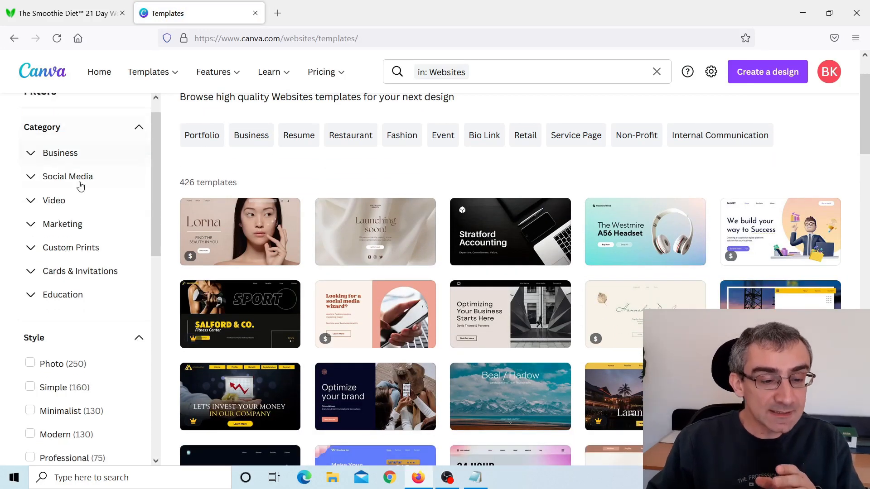
{"action": "scroll", "coordinate": [81, 186], "scroll_direction": "down", "scroll_amount": 10}
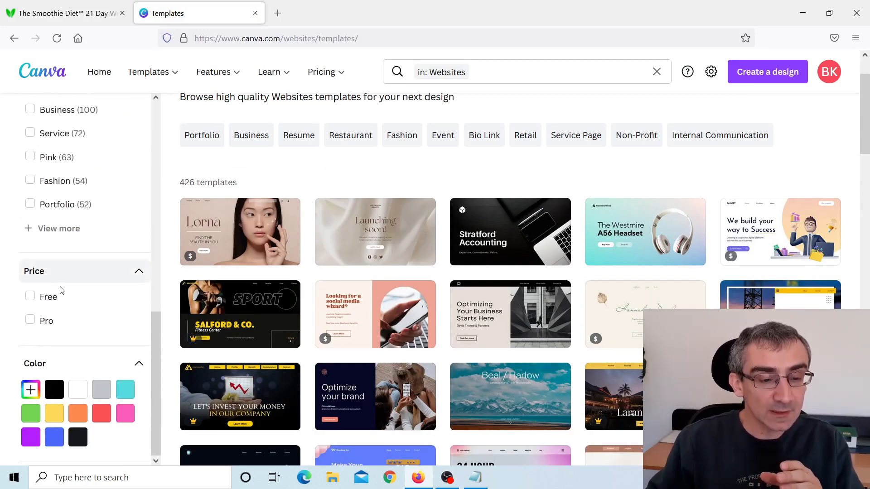
{"action": "left_click", "coordinate": [49, 297]}
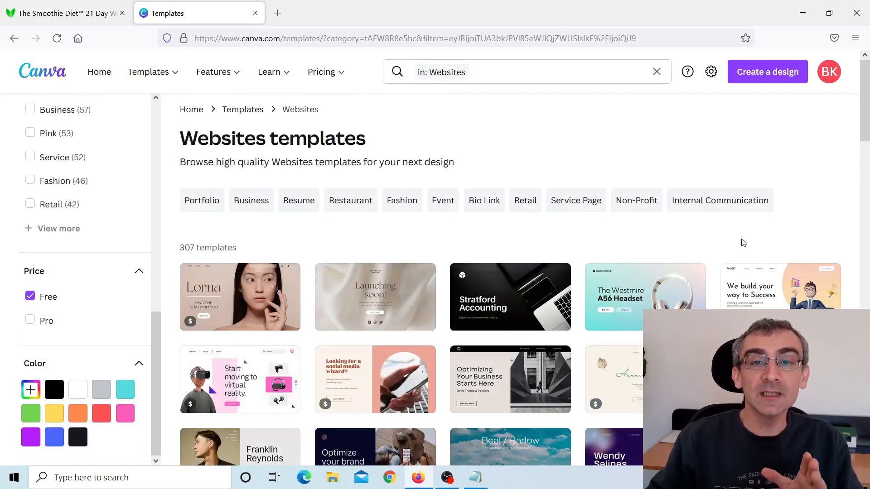
Start customizing the White and Black Simple Lined White UI Blank Prototypes Website template and dismiss the new websites experience offer.
{"action": "scroll", "coordinate": [846, 232], "scroll_direction": "down", "scroll_amount": 7}
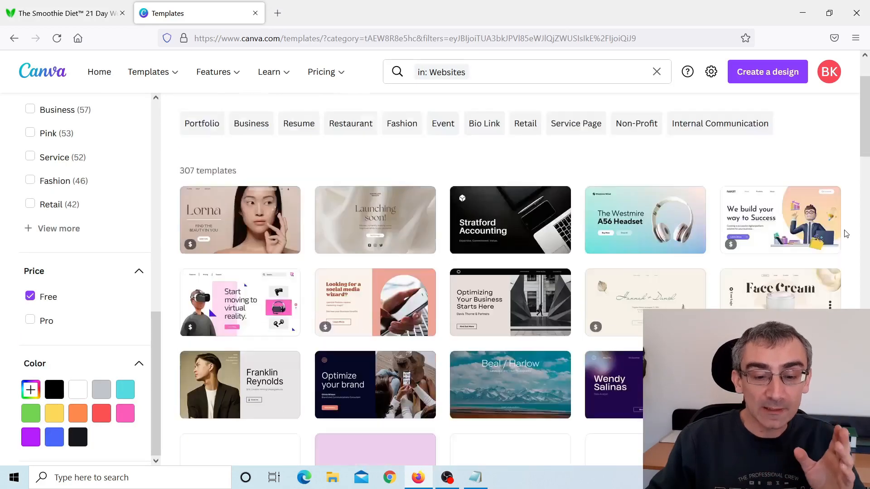
{"action": "scroll", "coordinate": [846, 233], "scroll_direction": "down", "scroll_amount": 5}
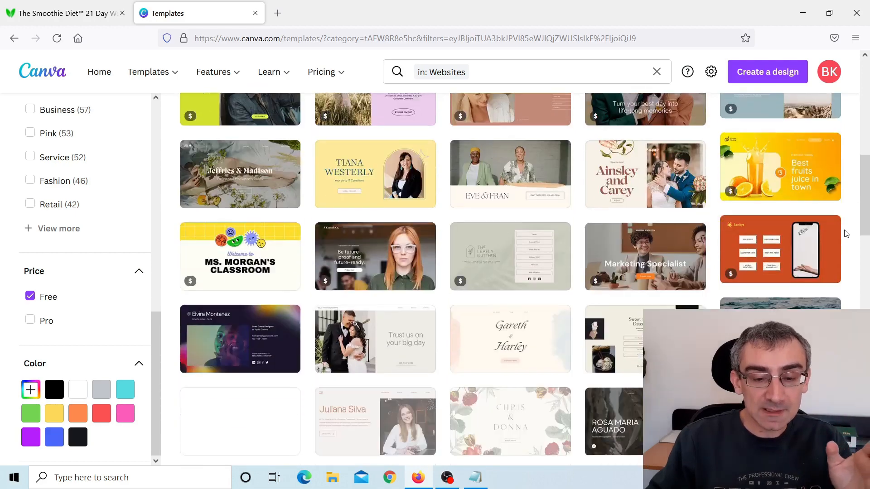
{"action": "scroll", "coordinate": [846, 233], "scroll_direction": "down", "scroll_amount": 2}
{"action": "scroll", "coordinate": [846, 233], "scroll_direction": "down", "scroll_amount": 6}
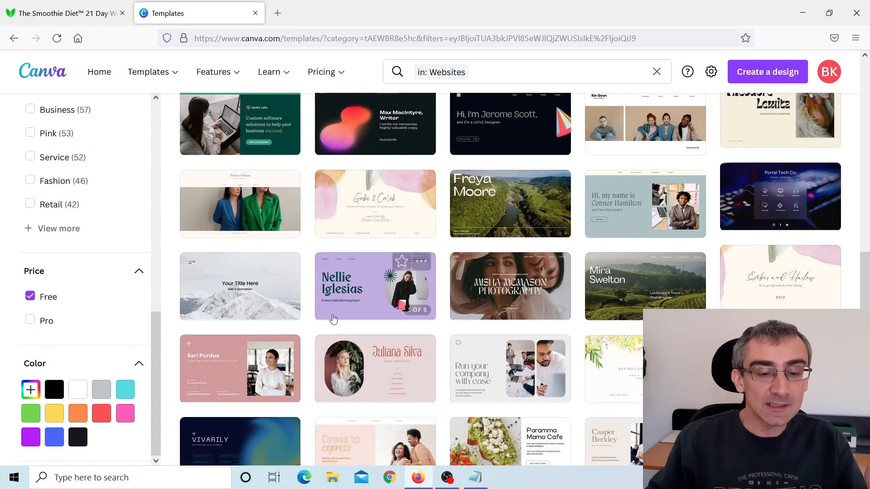
{"action": "left_click", "coordinate": [233, 292]}
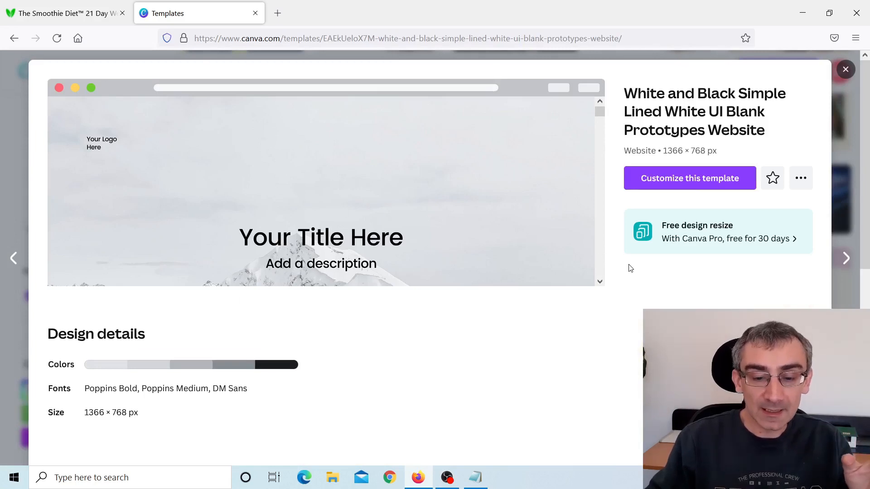
{"action": "scroll", "coordinate": [603, 274], "scroll_direction": "down", "scroll_amount": 2}
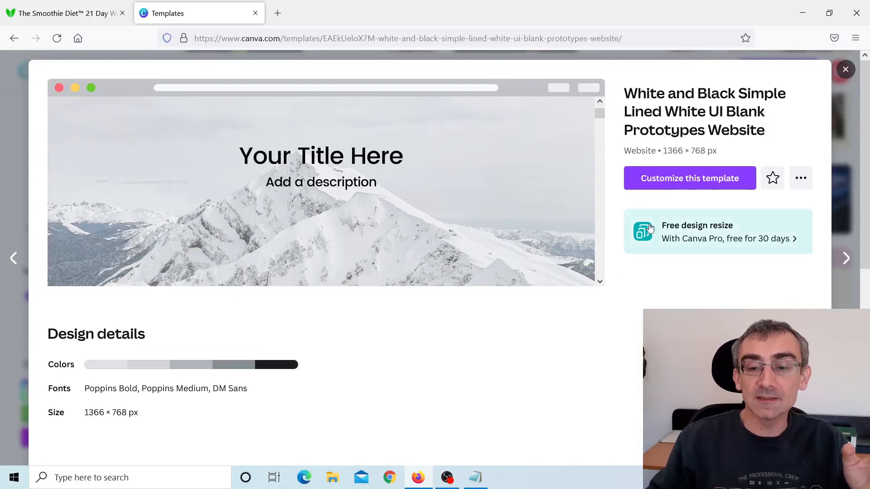
{"action": "left_click", "coordinate": [678, 182]}
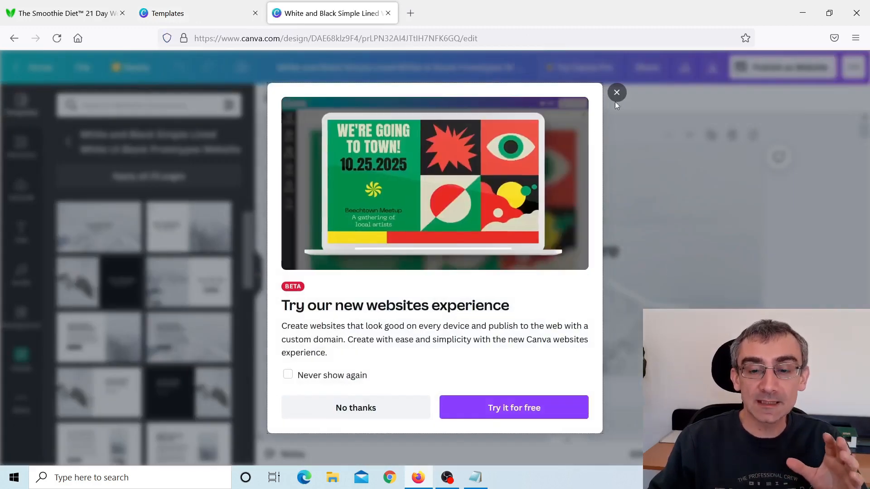
{"action": "left_click", "coordinate": [616, 93]}
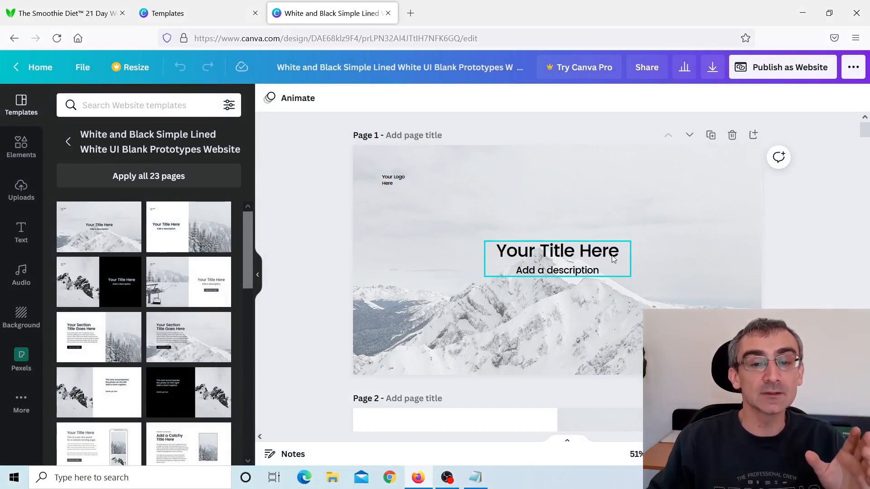
Delete the "Your Logo Here" placeholder from page 1 and close the browser tab with the template gallery.
{"action": "left_click", "coordinate": [396, 181]}
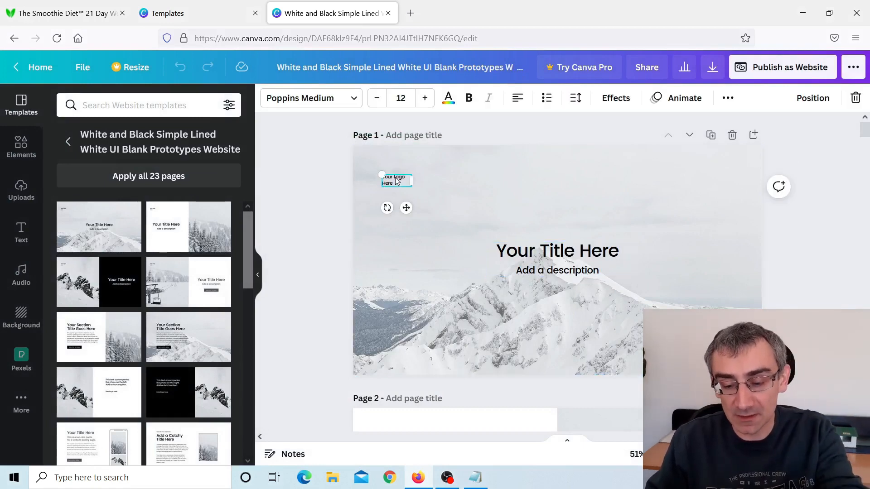
{"action": "key", "text": "Delete"}
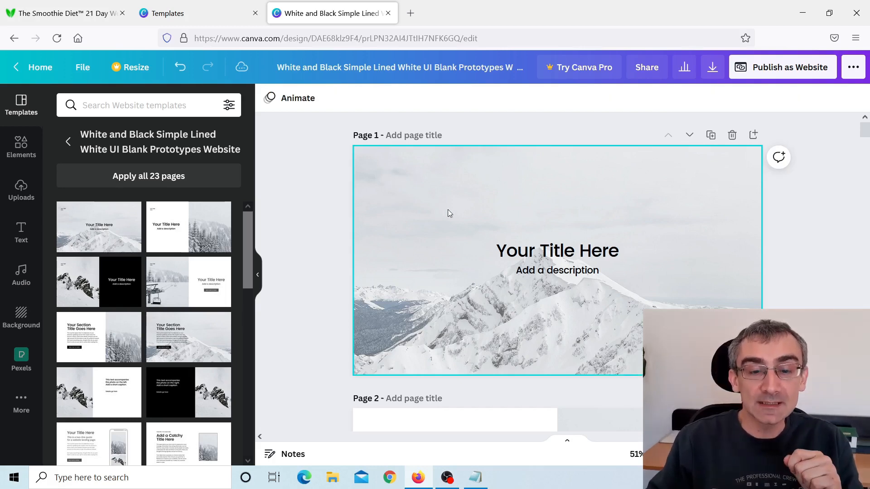
{"action": "left_click", "coordinate": [255, 13]}
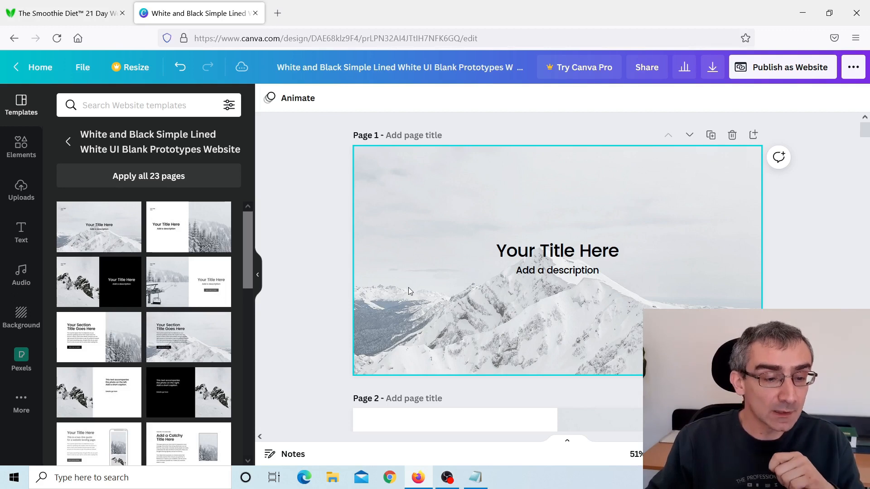
Search Canva's elements for "smoothie" and narrow the results to photos.
{"action": "left_click", "coordinate": [18, 148]}
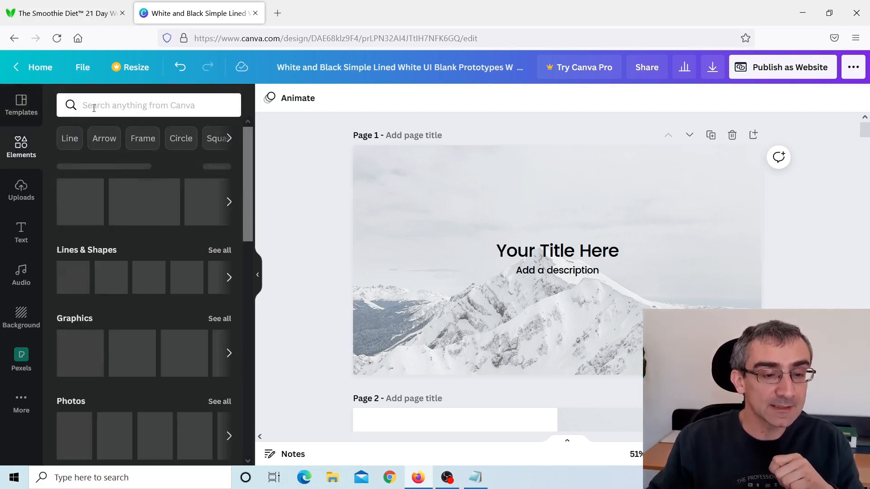
{"action": "left_click", "coordinate": [123, 106]}
{"action": "type", "text": "s"}
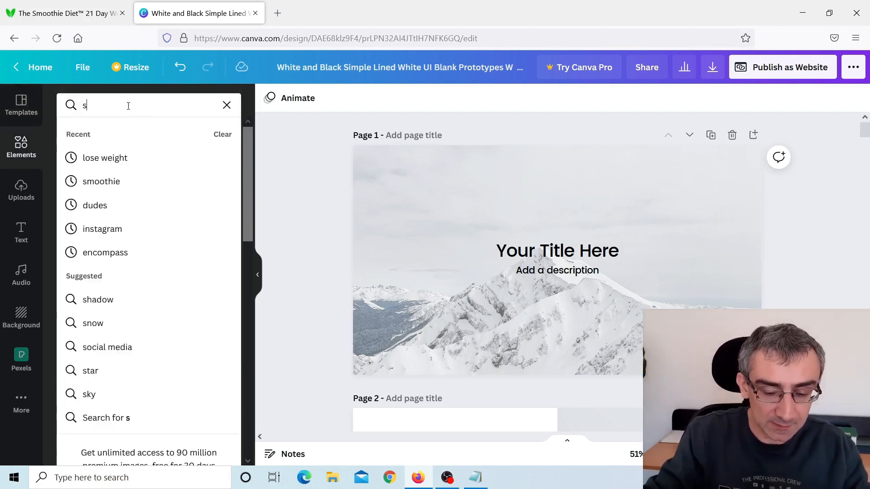
{"action": "type", "text": "motth"}
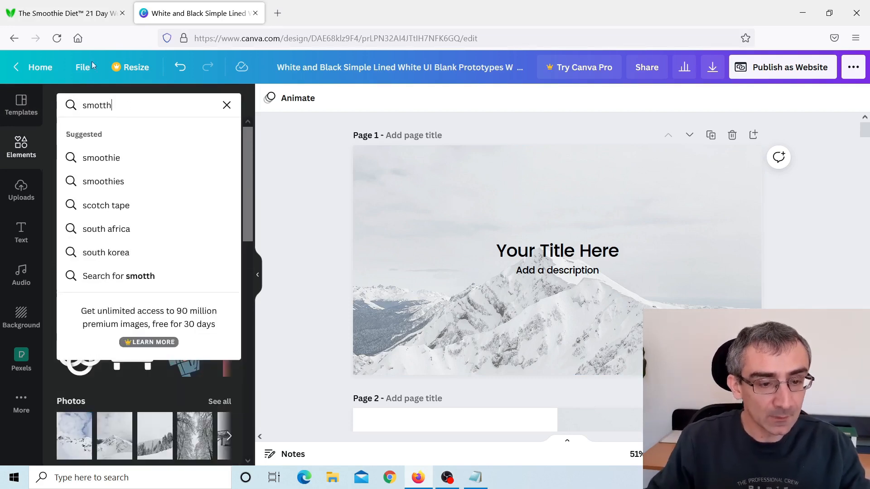
{"action": "left_click", "coordinate": [167, 162]}
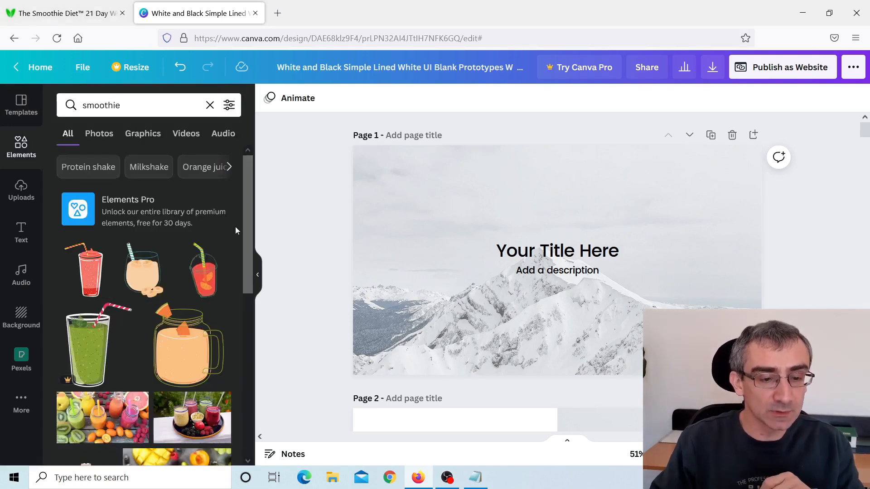
{"action": "left_click", "coordinate": [99, 135]}
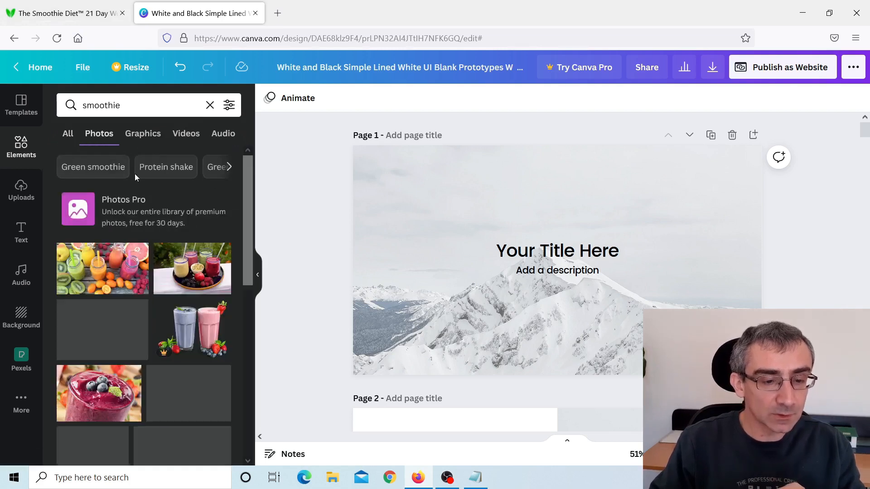
Add the photo of colourful smoothie jars with fruit to page 1 and enlarge it to cover the whole page.
{"action": "left_click", "coordinate": [88, 278]}
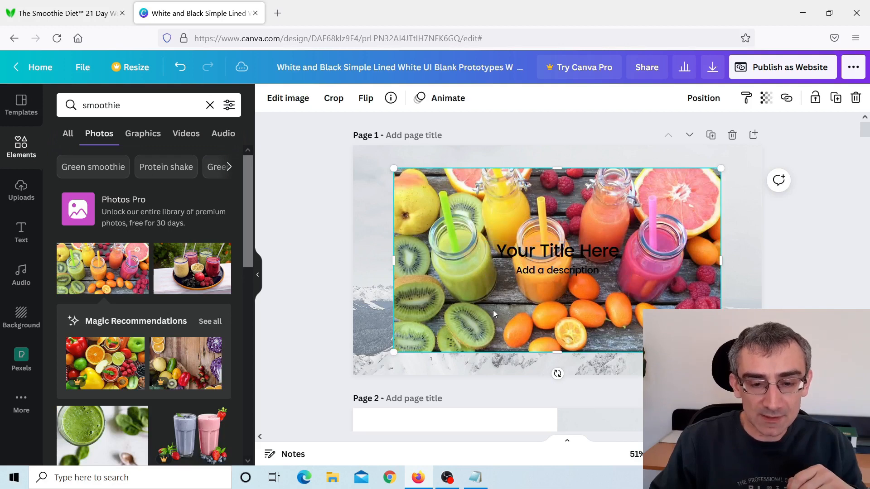
{"action": "left_click_drag", "start_coordinate": [493, 310], "coordinate": [452, 290]}
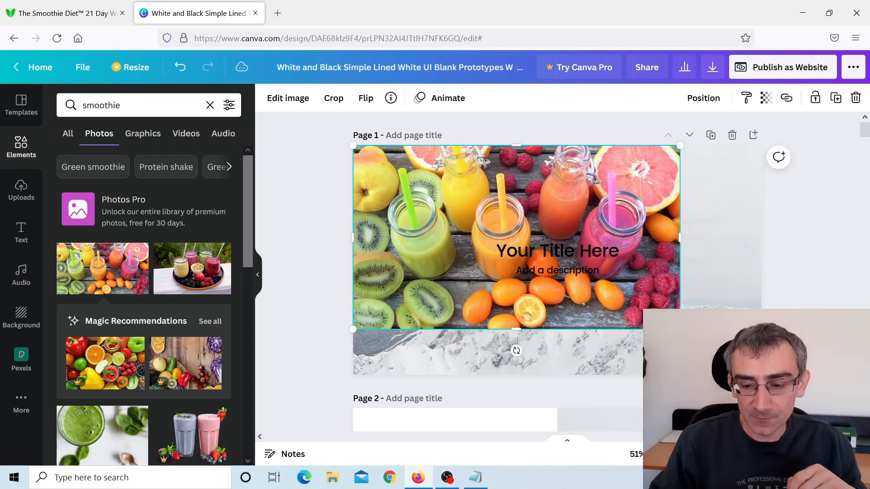
{"action": "left_click_drag", "start_coordinate": [680, 330], "coordinate": [762, 375]}
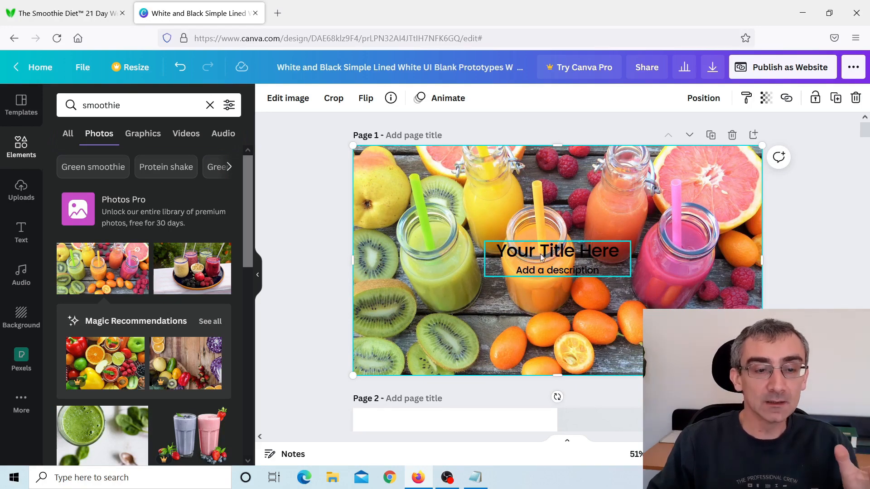
Copy the headline "Delicious, Easy-To-Make Smoothies For Rapid Weight Loss, Increased Energy, & Incredible Health!" from The Smoothie Diet page and paste it over page 1's title.
{"action": "left_click", "coordinate": [72, 12]}
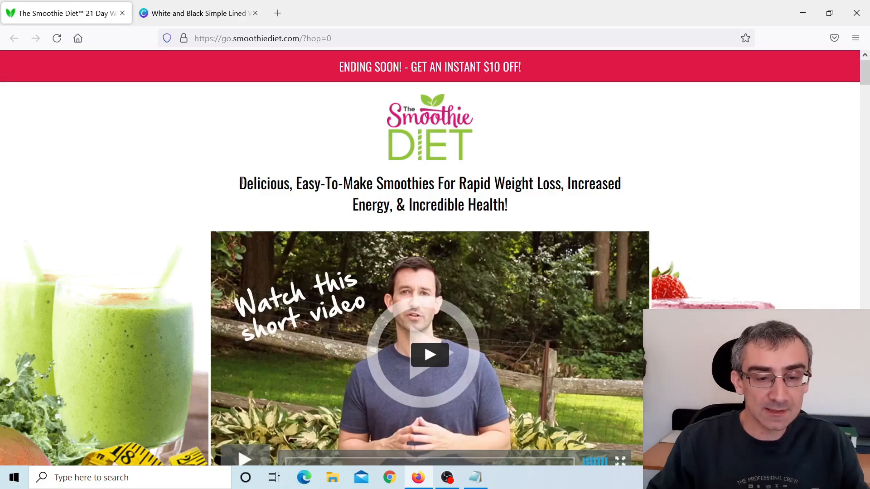
{"action": "mouse_move", "coordinate": [242, 183]}
{"action": "left_mouse_down"}
{"action": "mouse_move", "coordinate": [369, 199]}
{"action": "mouse_move", "coordinate": [530, 204]}
{"action": "left_mouse_up"}
{"action": "key", "text": "ctrl+c"}
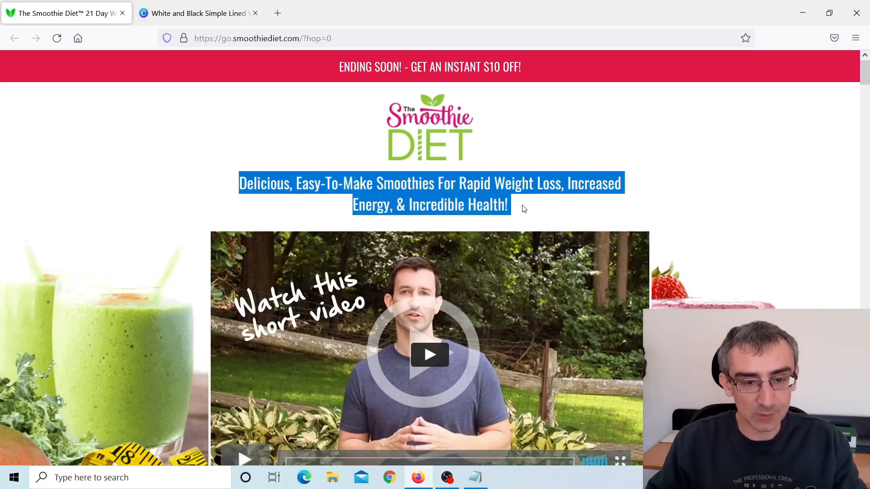
{"action": "left_click", "coordinate": [199, 13]}
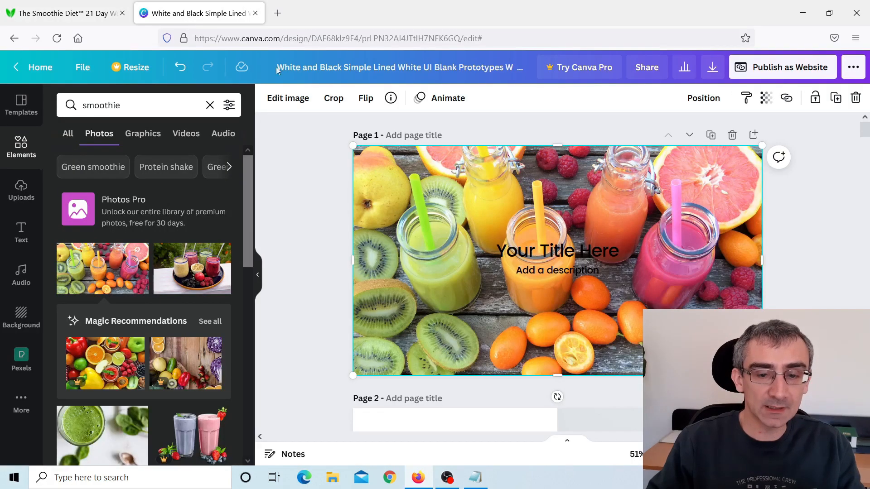
{"action": "double_click", "coordinate": [615, 258]}
{"action": "key", "text": "ctrl+v"}
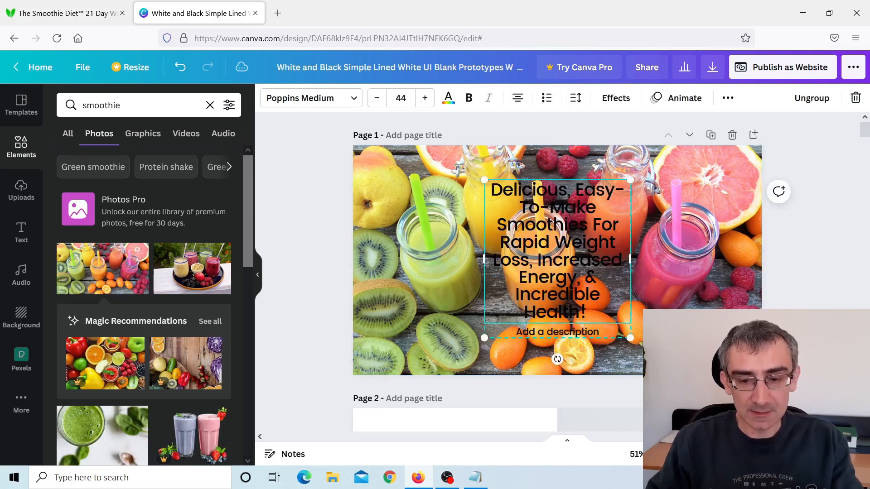
Clear the "Add a description" text on page 1 and widen the headline's text box to nearly the full page width.
{"action": "double_click", "coordinate": [593, 331]}
{"action": "key", "text": "BackSpace"}
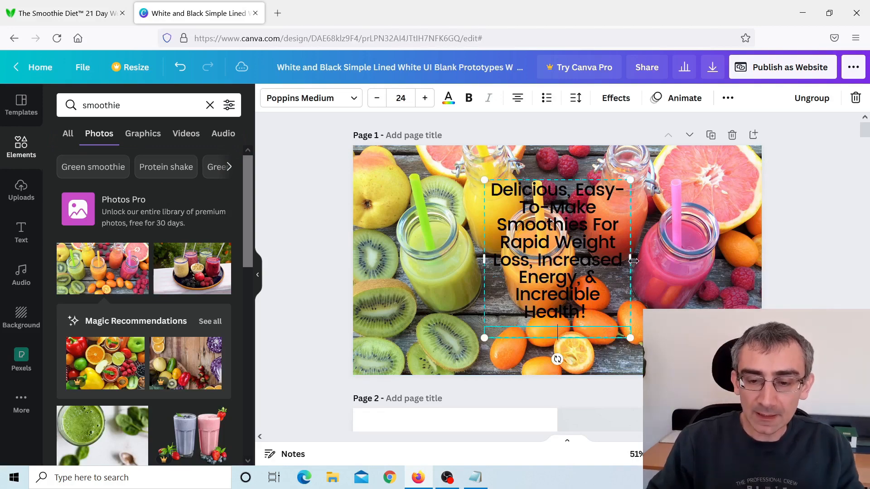
{"action": "left_click_drag", "start_coordinate": [632, 260], "coordinate": [739, 260]}
{"action": "left_click_drag", "start_coordinate": [484, 258], "coordinate": [367, 256]}
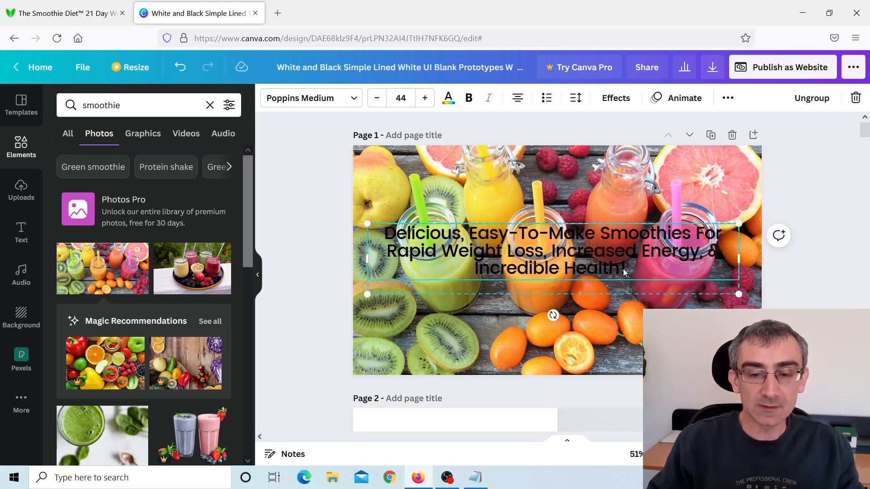
Colour the page 1 headline white and apply the Lift text effect at maximum intensity.
{"action": "left_click", "coordinate": [449, 100]}
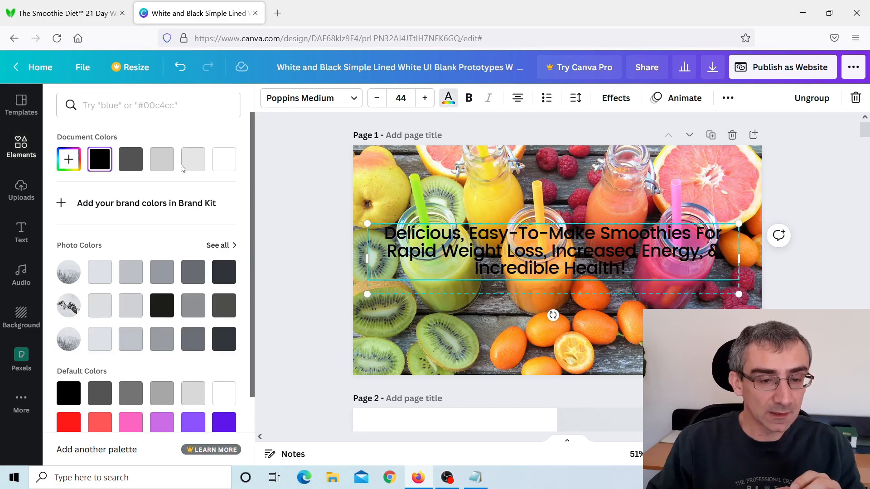
{"action": "left_click", "coordinate": [223, 159]}
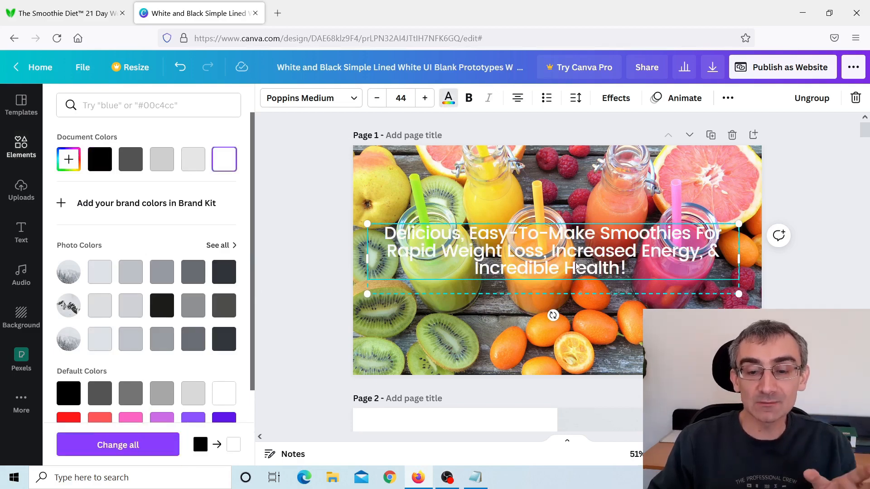
{"action": "left_click", "coordinate": [618, 99]}
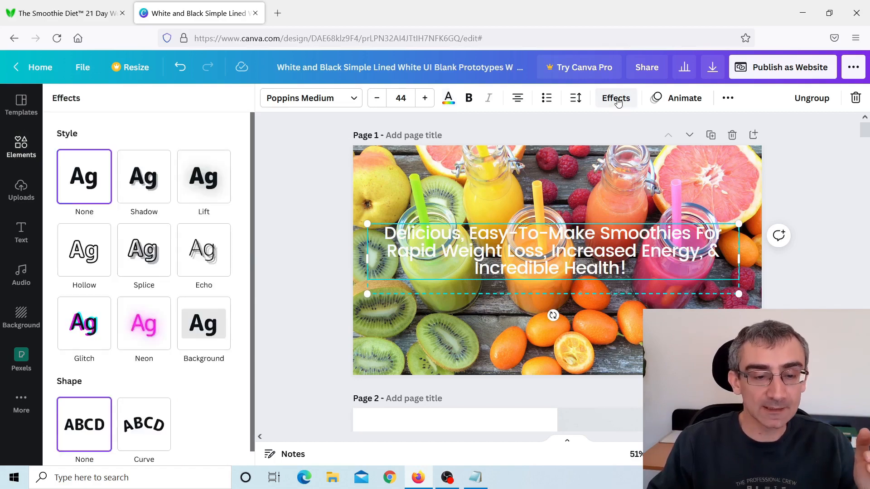
{"action": "left_click", "coordinate": [202, 182]}
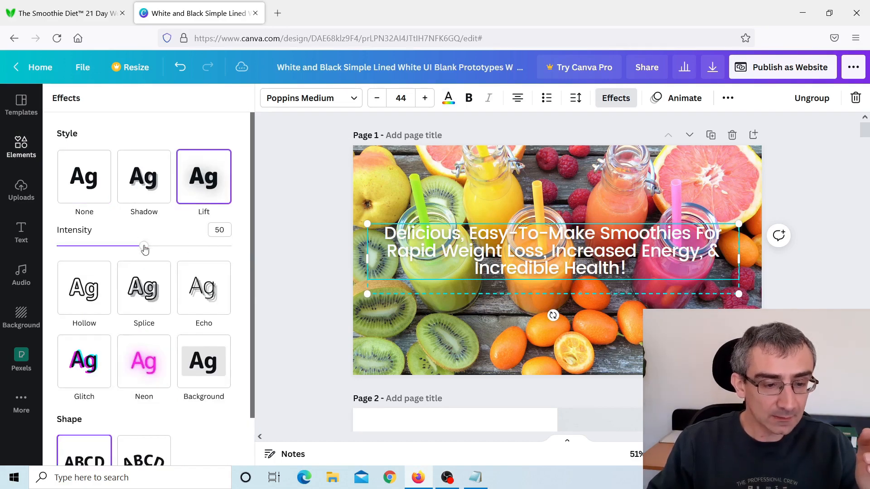
{"action": "left_click_drag", "start_coordinate": [146, 248], "coordinate": [272, 245]}
{"action": "left_click", "coordinate": [318, 257]}
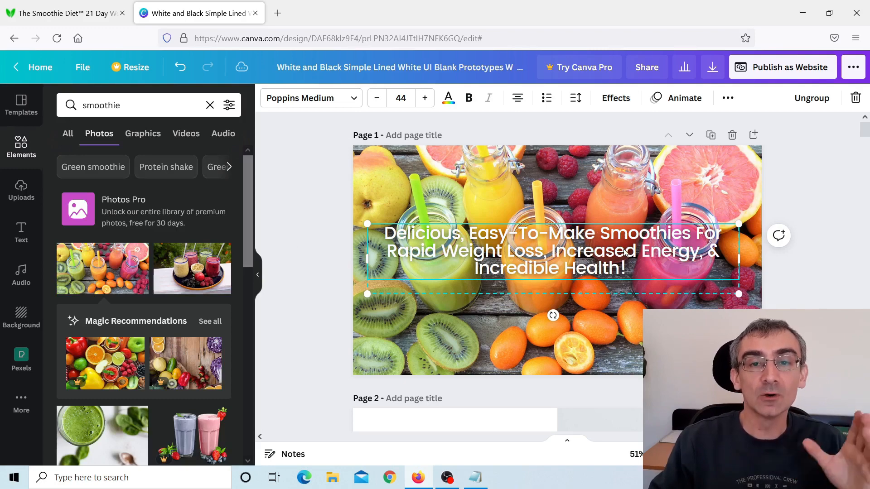
Delete the "Your Logo Here" placeholder from page 2.
{"action": "scroll", "coordinate": [771, 306], "scroll_direction": "down", "scroll_amount": 5}
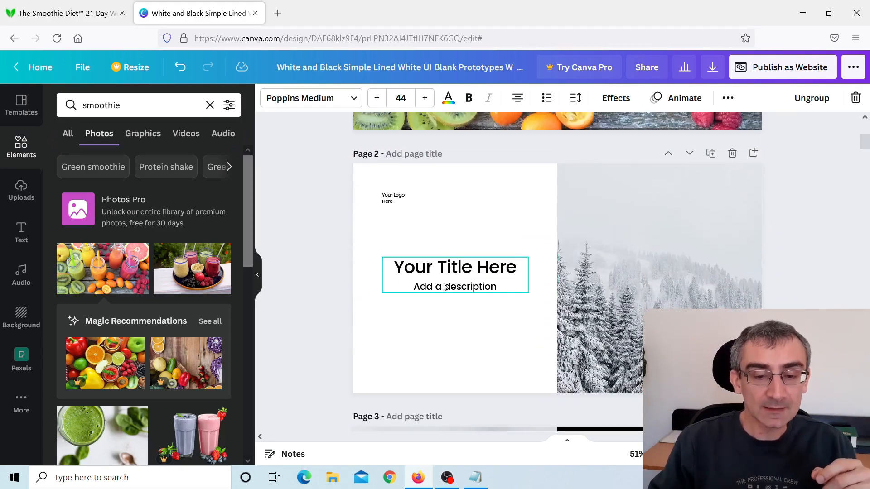
{"action": "left_click", "coordinate": [390, 202]}
{"action": "key", "text": "Delete"}
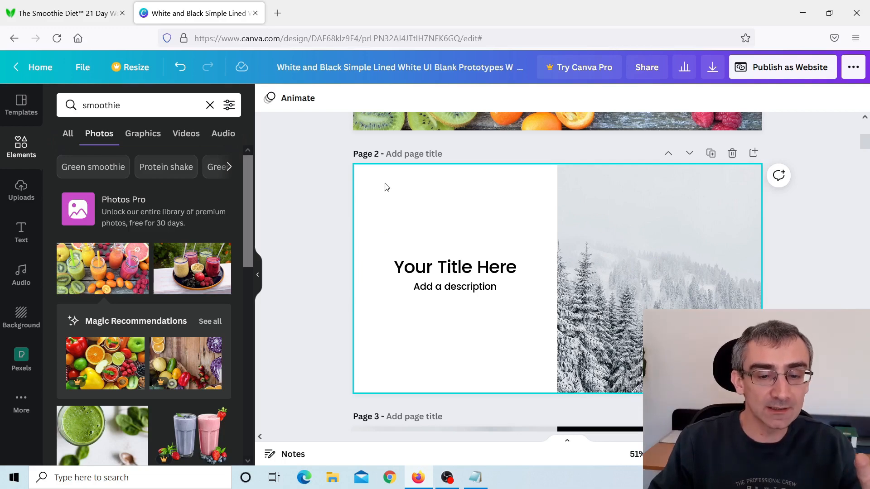
Find the "21 DAYS to a slimmer, sexier you!" heading on The Smoothie Diet sales page and copy it.
{"action": "left_click", "coordinate": [86, 13]}
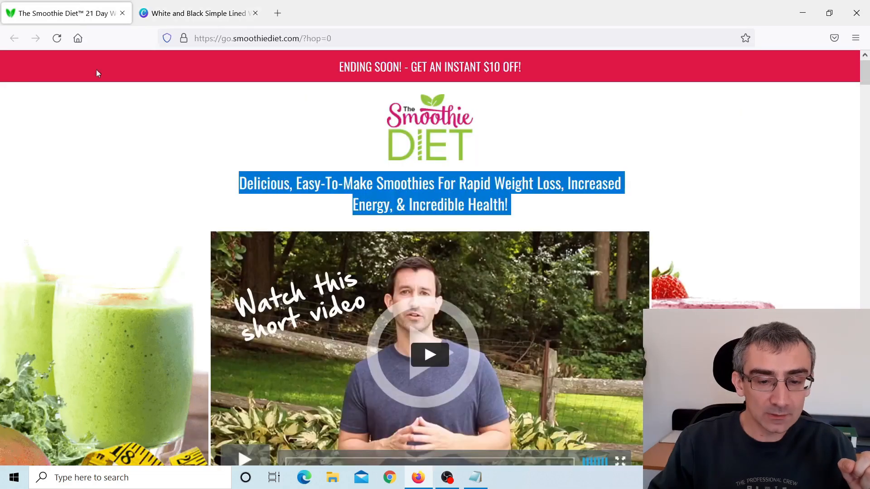
{"action": "scroll", "coordinate": [329, 293], "scroll_direction": "down", "scroll_amount": 20}
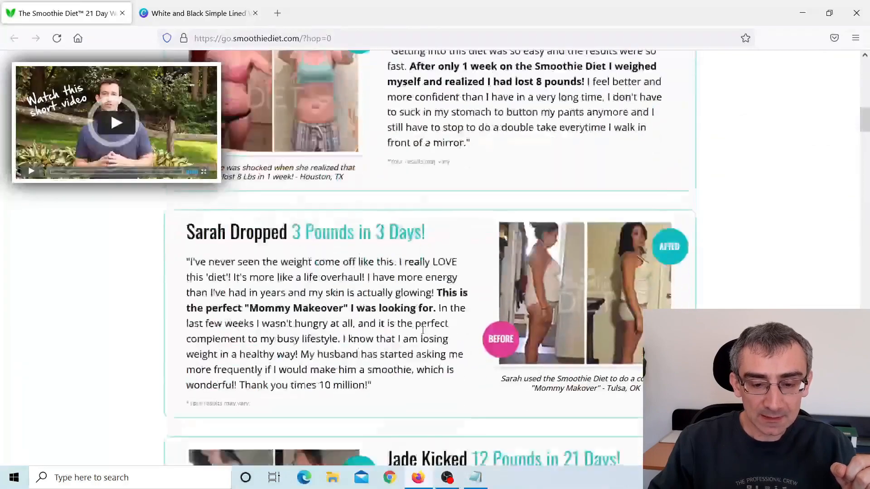
{"action": "scroll", "coordinate": [423, 327], "scroll_direction": "down", "scroll_amount": 3}
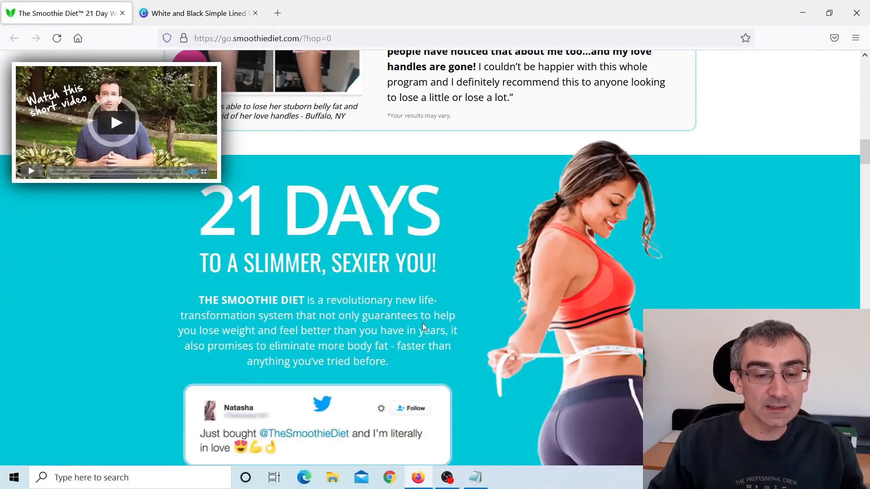
{"action": "scroll", "coordinate": [422, 322], "scroll_direction": "down", "scroll_amount": 1}
{"action": "scroll", "coordinate": [438, 300], "scroll_direction": "up", "scroll_amount": 1}
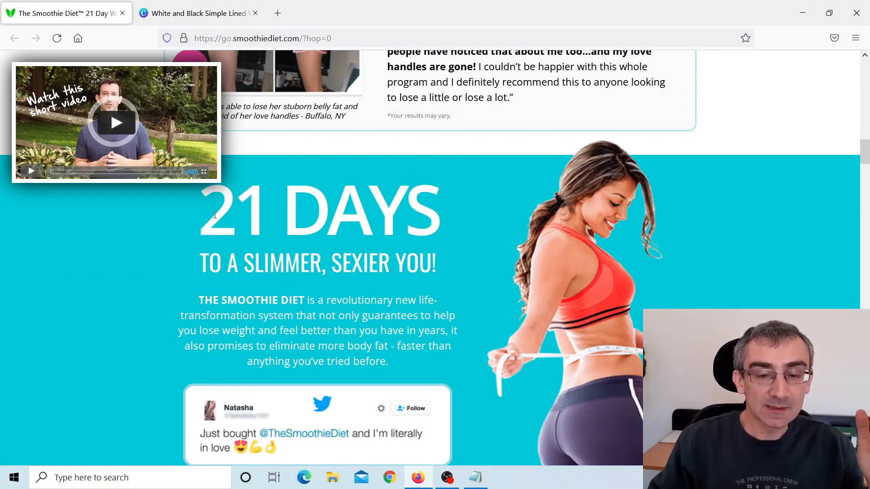
{"action": "left_click_drag", "start_coordinate": [214, 216], "coordinate": [439, 262]}
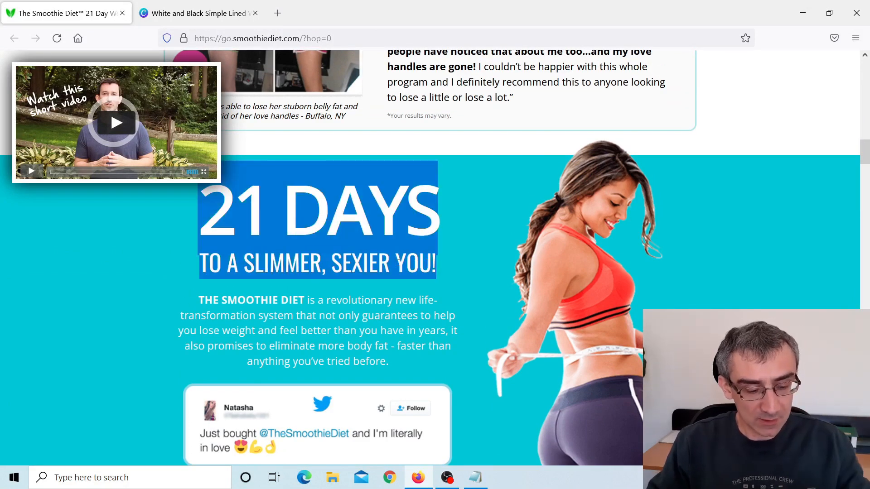
Back in Canva, clear page 2's description and replace its title with the copied "21 DAYS to a slimmer, sexier you!".
{"action": "left_click", "coordinate": [195, 13]}
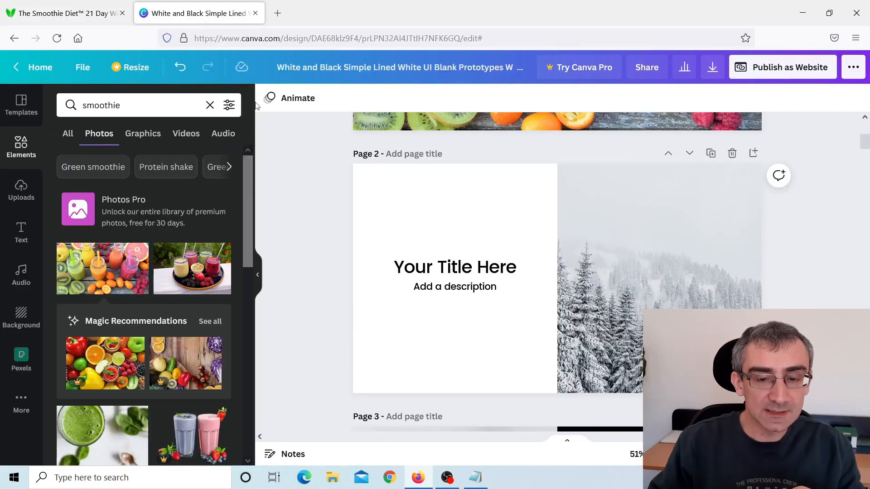
{"action": "left_click", "coordinate": [491, 287]}
{"action": "double_click", "coordinate": [491, 286]}
{"action": "key", "text": "BackSpace"}
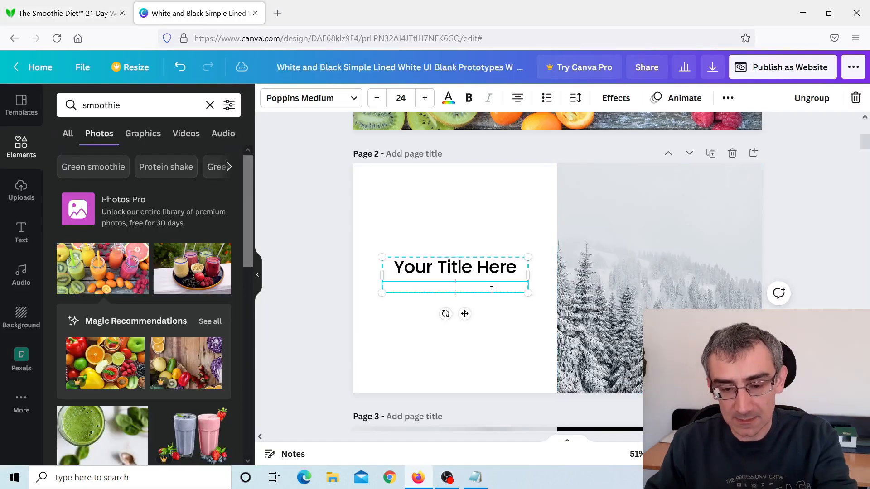
{"action": "left_click_drag", "start_coordinate": [480, 257], "coordinate": [482, 261]}
{"action": "double_click", "coordinate": [485, 268]}
{"action": "type", "text": "21 DAYS to a slimmer, sexier you!"}
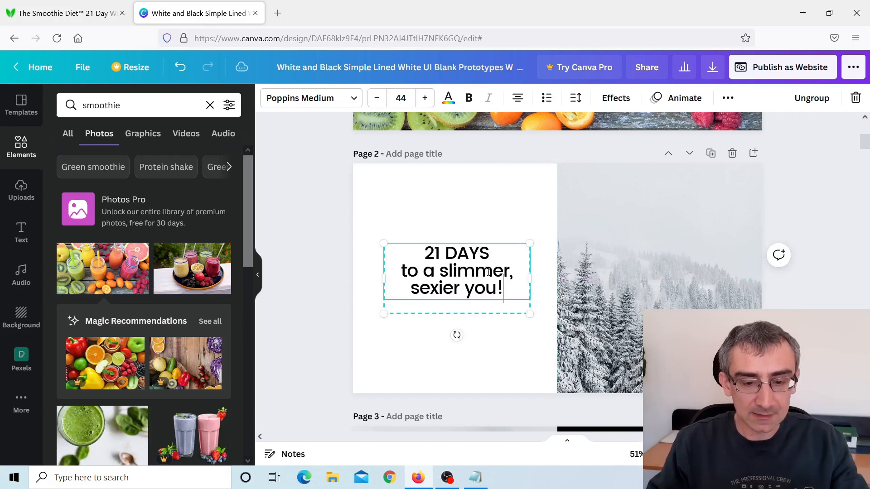
Enlarge page 2's title to a font size of about 68 and centre it vertically on the white half.
{"action": "left_click_drag", "start_coordinate": [384, 245], "coordinate": [353, 193]}
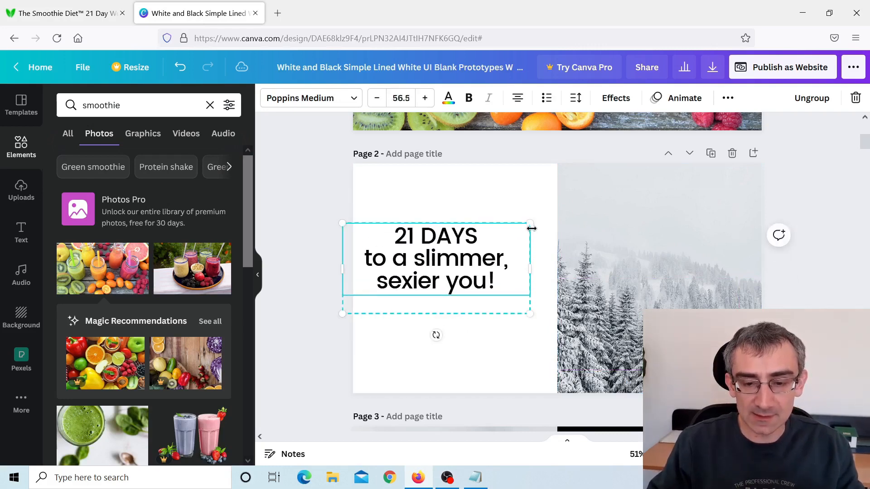
{"action": "left_click_drag", "start_coordinate": [531, 224], "coordinate": [569, 204]}
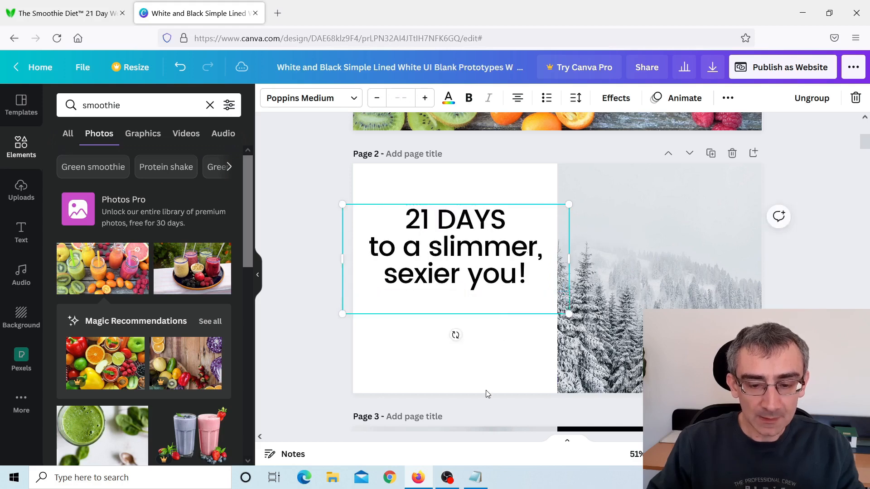
{"action": "left_click", "coordinate": [476, 315]}
{"action": "left_click_drag", "start_coordinate": [463, 252], "coordinate": [463, 276]}
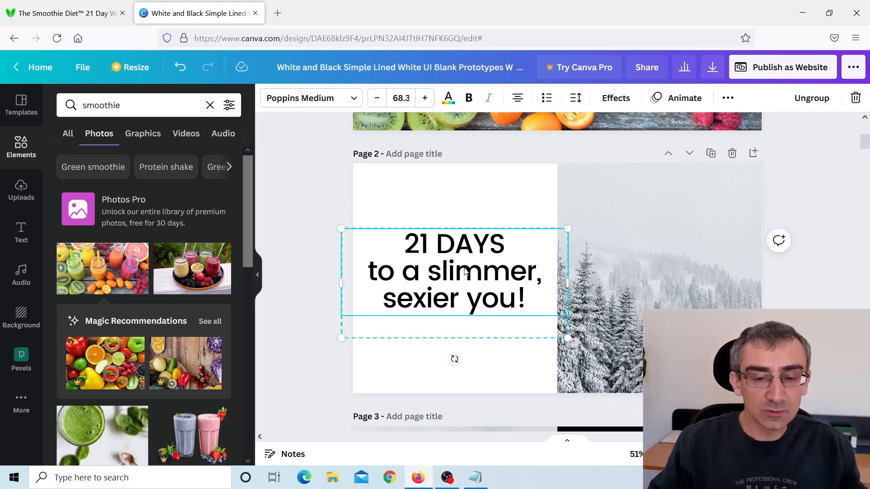
Select page 2's snowy forest photo and search the Pexels free images for "smoothie".
{"action": "left_click", "coordinate": [673, 254]}
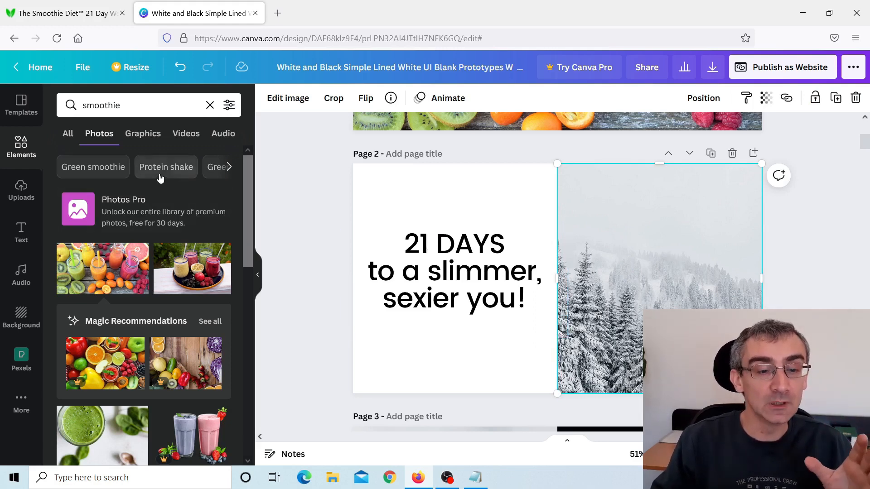
{"action": "left_click", "coordinate": [21, 358]}
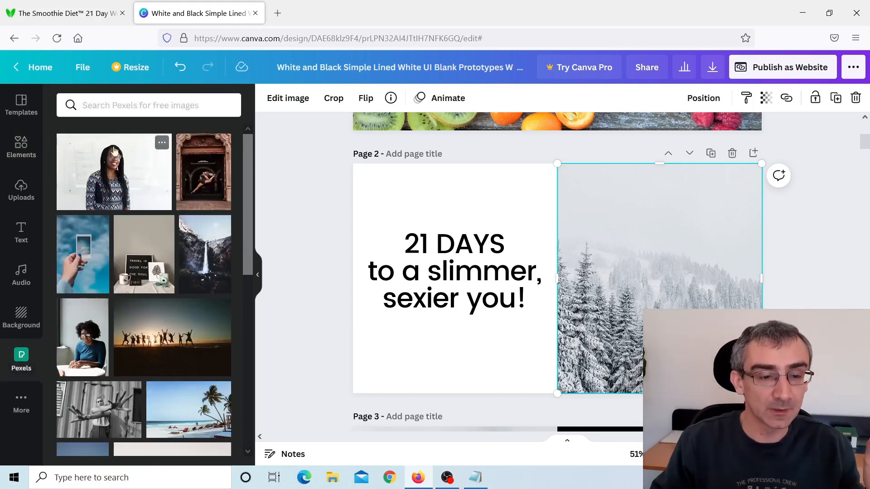
{"action": "left_click", "coordinate": [140, 107]}
{"action": "type", "text": "sm"}
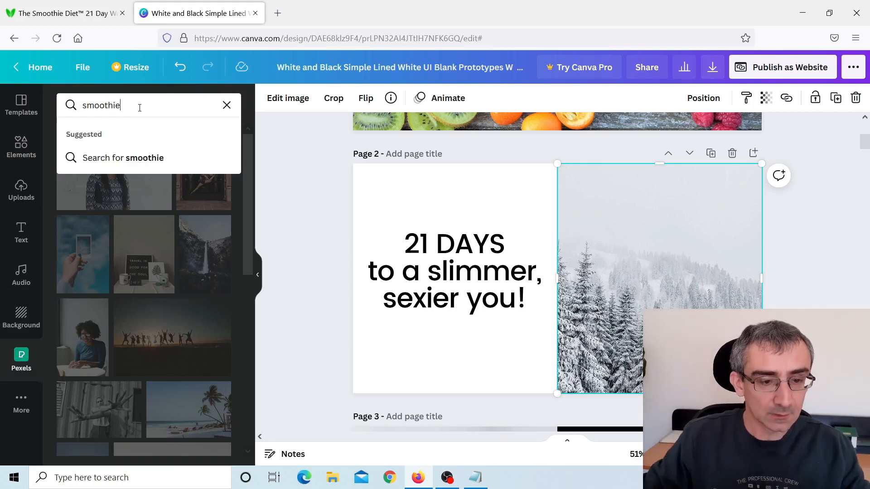
{"action": "type", "text": "oothie"}
{"action": "key", "text": "Return"}
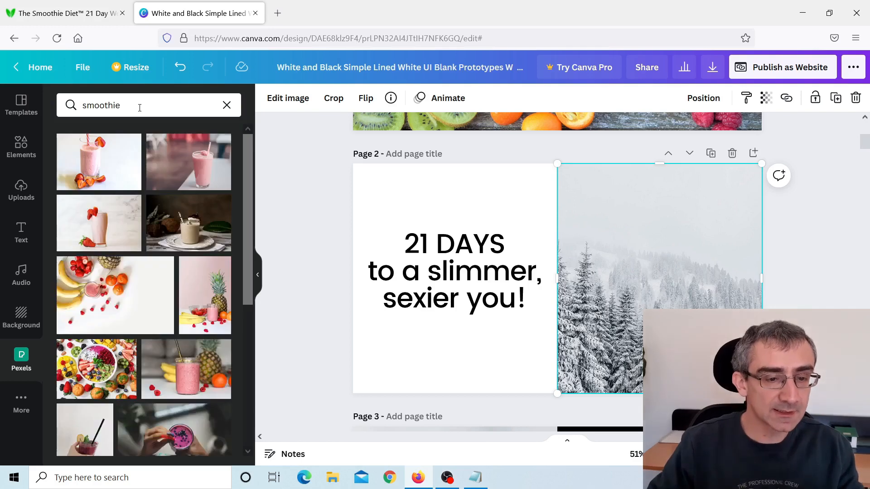
Add the green smoothie photo with kiwi and orange to page 2, enlarging and positioning it to cover the snowy forest image.
{"action": "scroll", "coordinate": [123, 282], "scroll_direction": "down", "scroll_amount": 3}
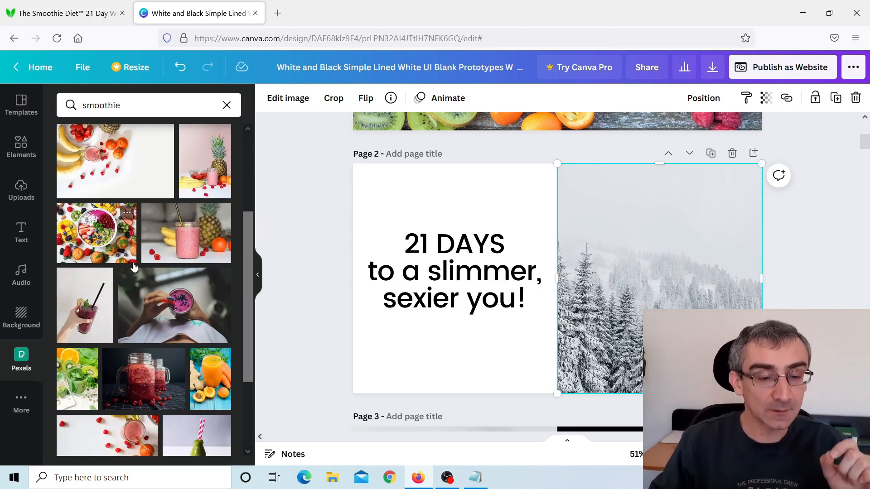
{"action": "scroll", "coordinate": [136, 267], "scroll_direction": "down", "scroll_amount": 2}
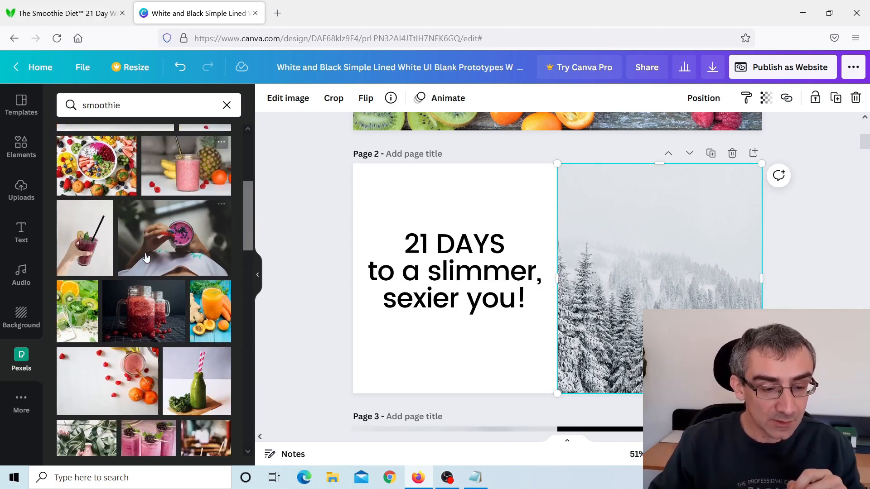
{"action": "scroll", "coordinate": [146, 258], "scroll_direction": "down", "scroll_amount": 2}
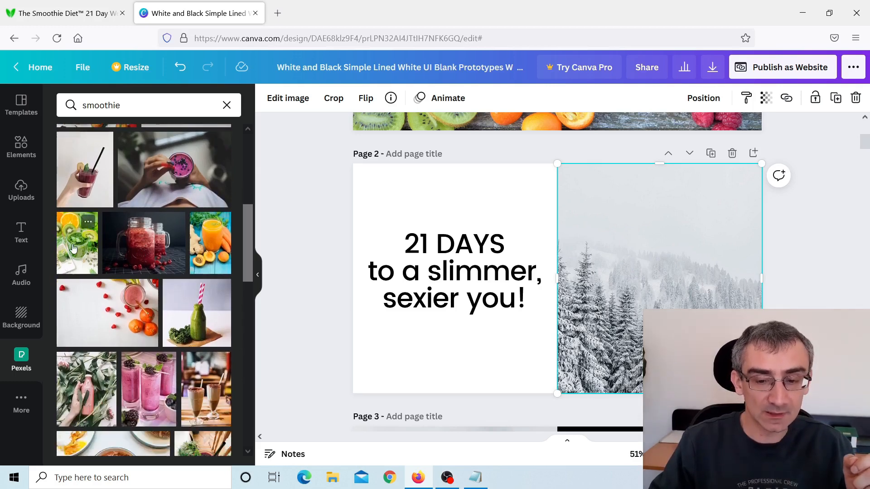
{"action": "left_click", "coordinate": [74, 248]}
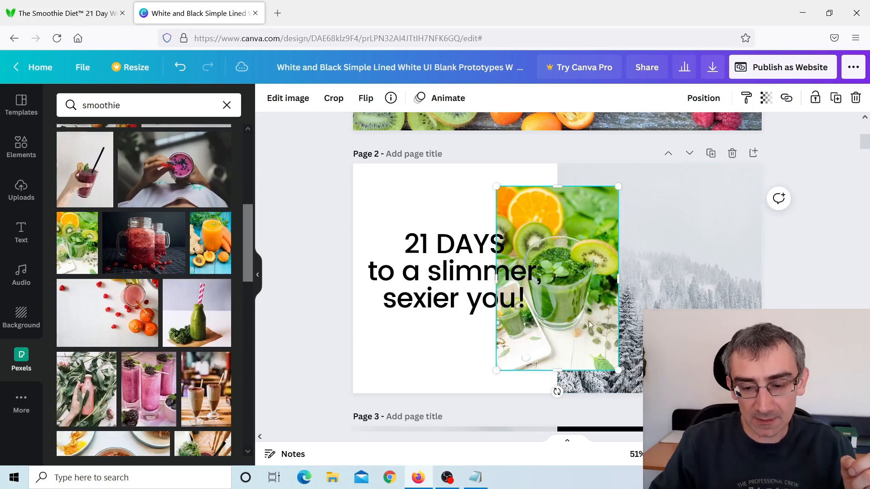
{"action": "left_click_drag", "start_coordinate": [589, 321], "coordinate": [649, 298]}
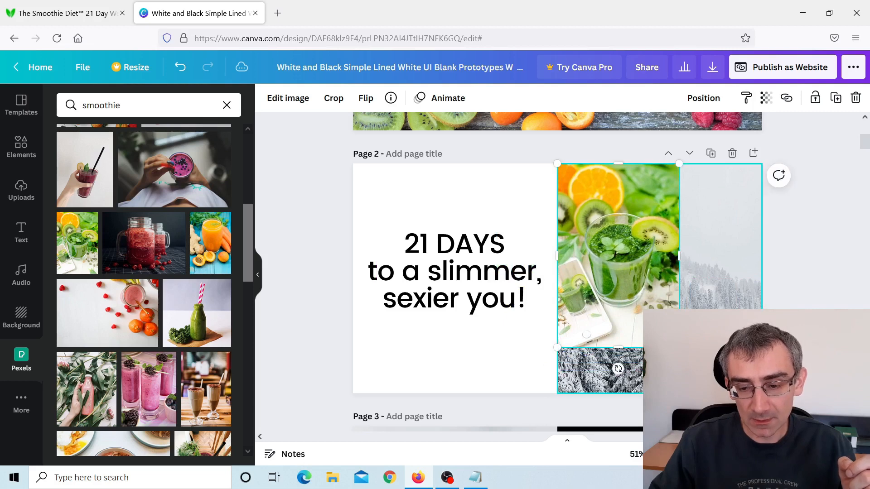
{"action": "left_click_drag", "start_coordinate": [679, 348], "coordinate": [763, 473]}
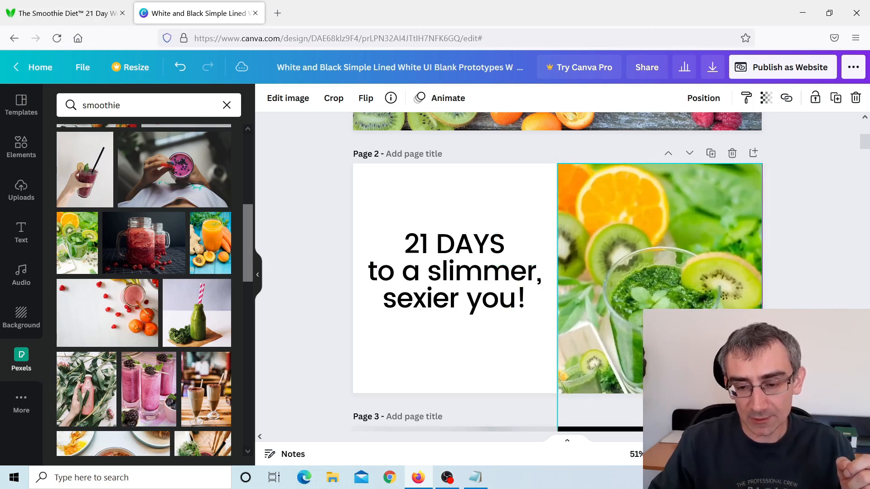
{"action": "left_click_drag", "start_coordinate": [697, 337], "coordinate": [697, 303]}
{"action": "left_click", "coordinate": [767, 297]}
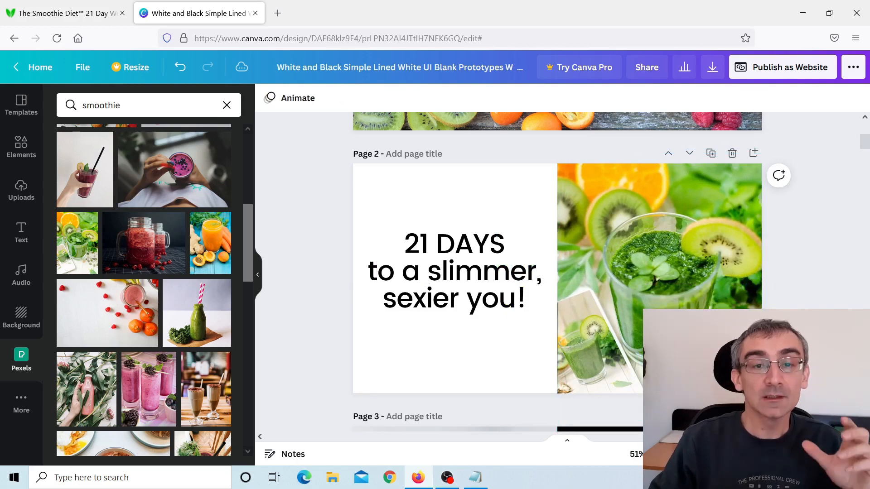
Look over website pages 1 to 4 and examine The Smoothie Diet sales page's program, guarantee and testimonial sections for usable text.
{"action": "scroll", "coordinate": [819, 309], "scroll_direction": "up", "scroll_amount": 6}
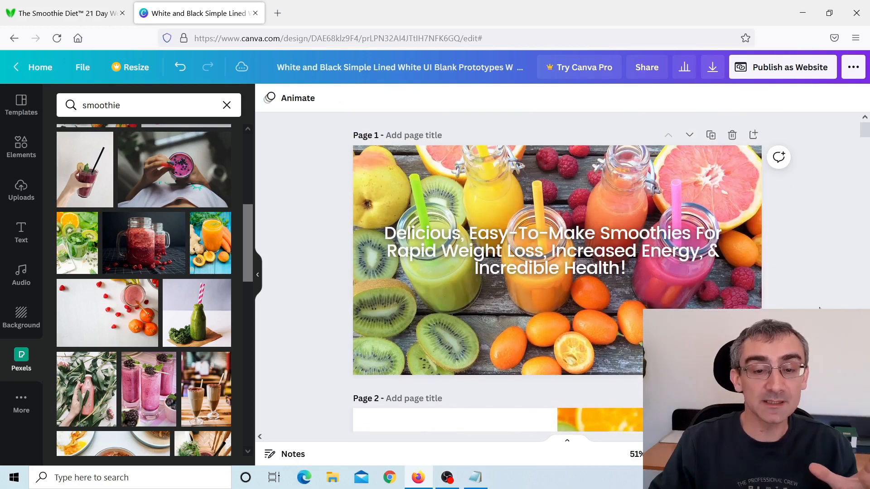
{"action": "scroll", "coordinate": [796, 291], "scroll_direction": "down", "scroll_amount": 5}
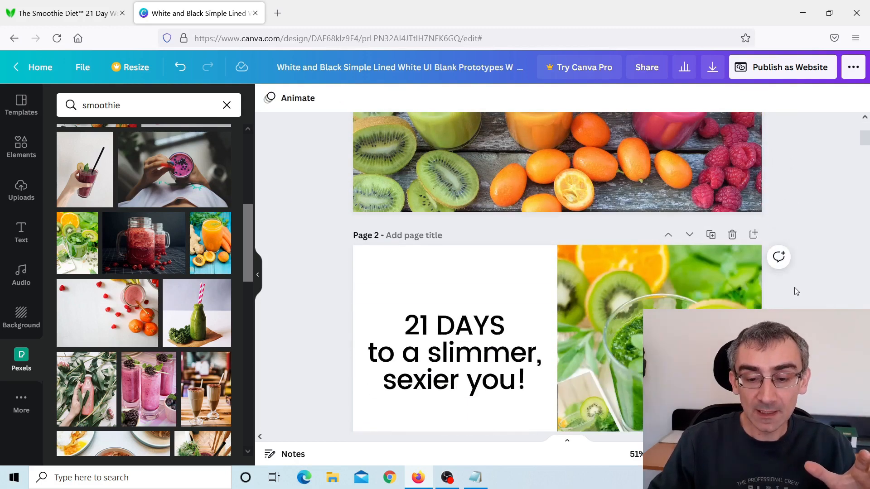
{"action": "scroll", "coordinate": [795, 288], "scroll_direction": "down", "scroll_amount": 7}
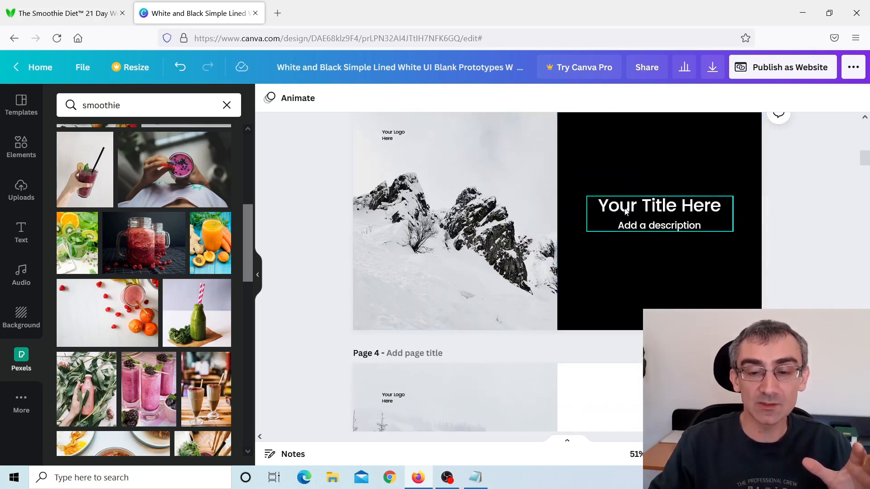
{"action": "scroll", "coordinate": [569, 233], "scroll_direction": "down", "scroll_amount": 2}
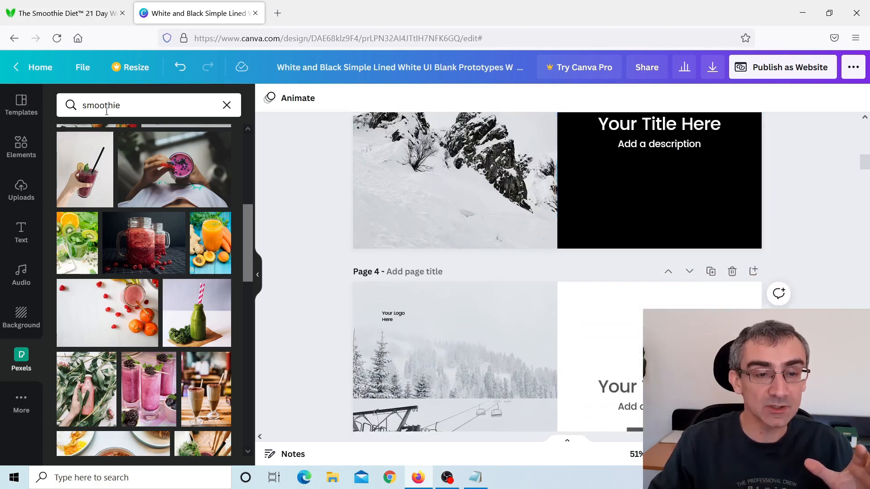
{"action": "left_click", "coordinate": [61, 15]}
{"action": "scroll", "coordinate": [121, 301], "scroll_direction": "down", "scroll_amount": 6}
{"action": "scroll", "coordinate": [123, 306], "scroll_direction": "down", "scroll_amount": 10}
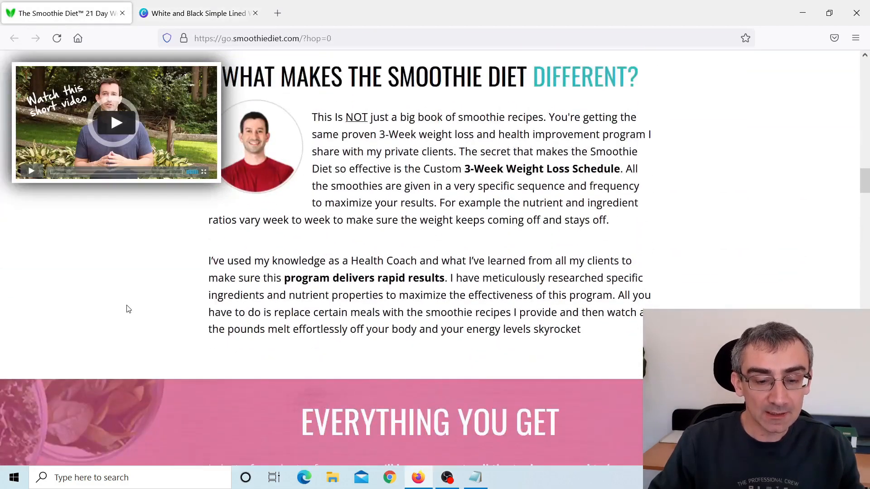
{"action": "scroll", "coordinate": [132, 305], "scroll_direction": "down", "scroll_amount": 9}
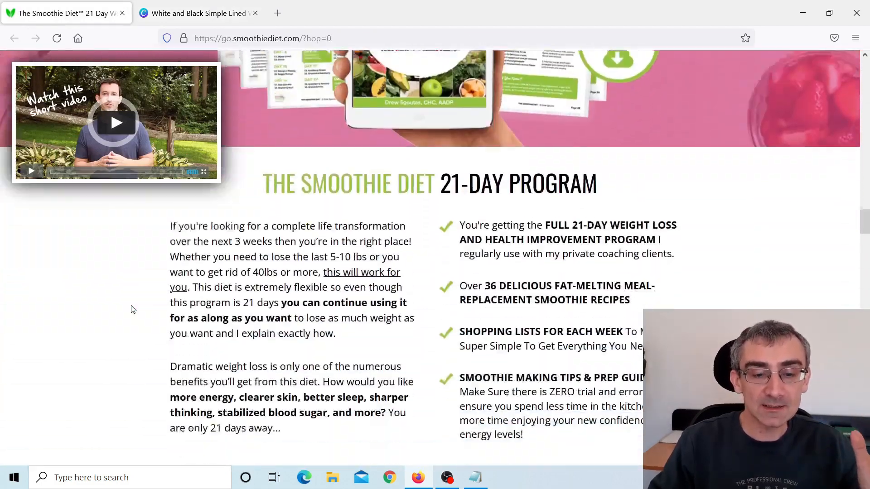
{"action": "scroll", "coordinate": [131, 306], "scroll_direction": "up", "scroll_amount": 3}
{"action": "left_click_drag", "start_coordinate": [553, 374], "coordinate": [482, 173]}
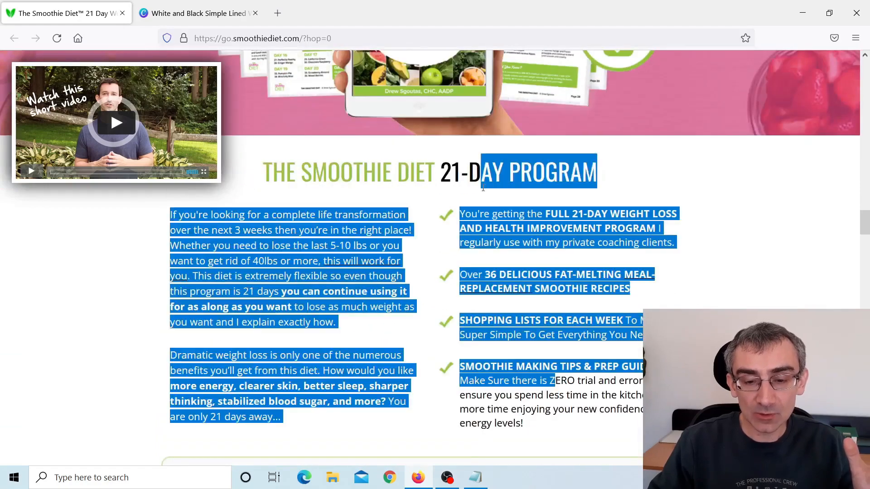
{"action": "scroll", "coordinate": [669, 293], "scroll_direction": "down", "scroll_amount": 9}
{"action": "left_click_drag", "start_coordinate": [436, 105], "coordinate": [564, 274]}
{"action": "scroll", "coordinate": [573, 258], "scroll_direction": "down", "scroll_amount": 10}
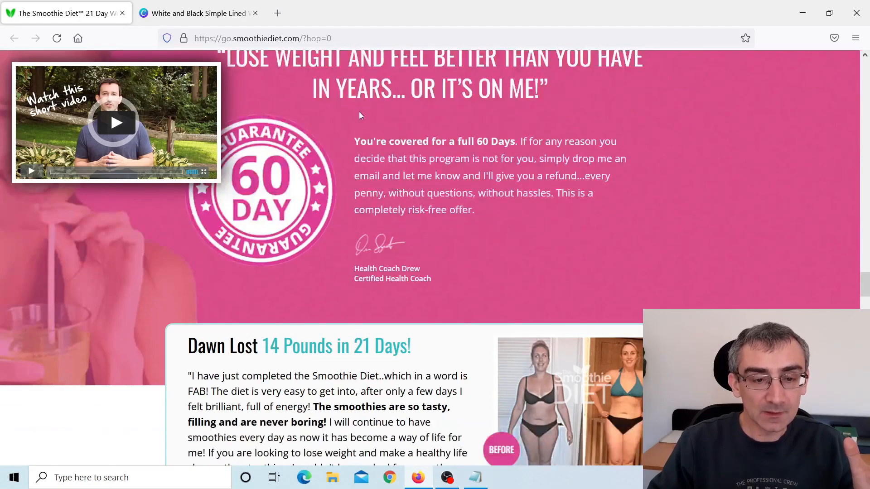
{"action": "scroll", "coordinate": [359, 115], "scroll_direction": "up", "scroll_amount": 3}
{"action": "left_click_drag", "start_coordinate": [227, 183], "coordinate": [626, 273]}
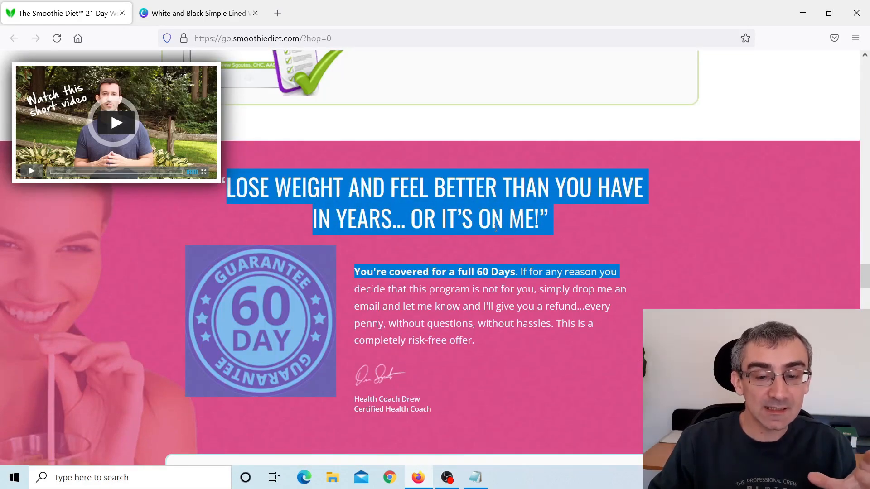
{"action": "scroll", "coordinate": [643, 243], "scroll_direction": "down", "scroll_amount": 6}
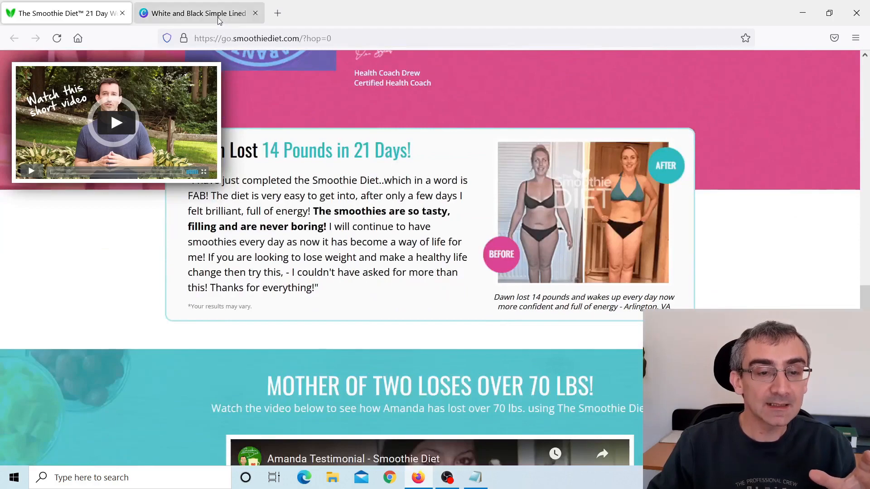
Back in Canva, delete a run of unneeded template pages directly after page 5.
{"action": "left_click", "coordinate": [218, 18]}
{"action": "scroll", "coordinate": [557, 272], "scroll_direction": "down", "scroll_amount": 6}
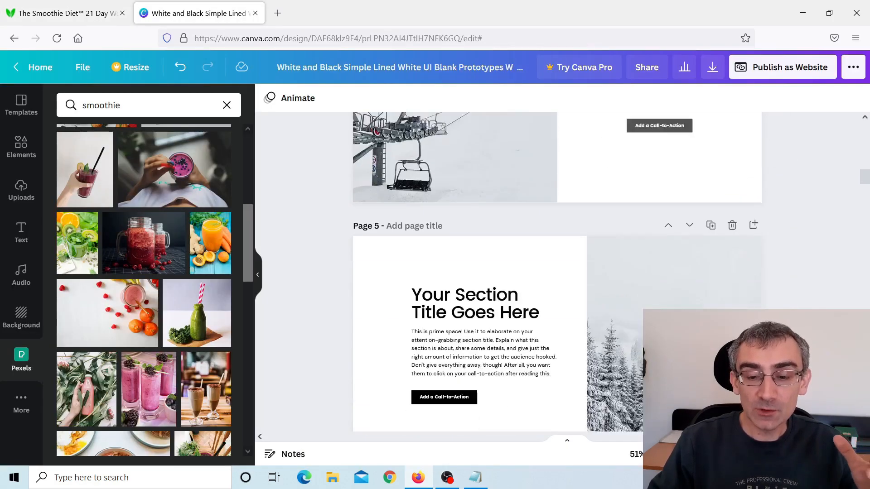
{"action": "scroll", "coordinate": [739, 241], "scroll_direction": "down", "scroll_amount": 5}
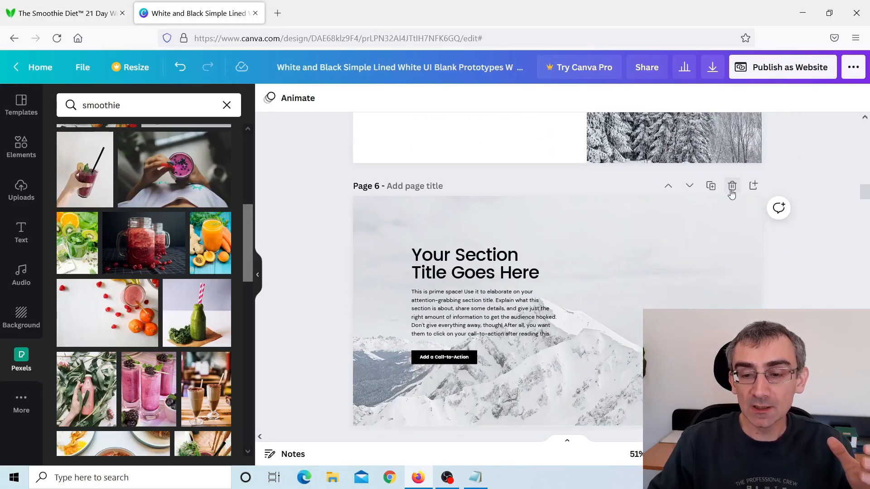
{"action": "left_click", "coordinate": [732, 187]}
{"action": "left_click", "coordinate": [732, 187]}
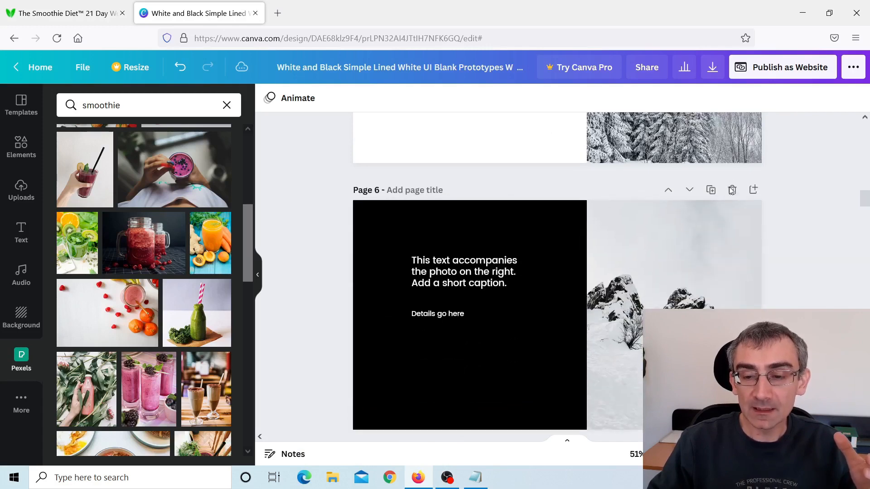
{"action": "left_click", "coordinate": [730, 187]}
{"action": "left_click", "coordinate": [730, 186]}
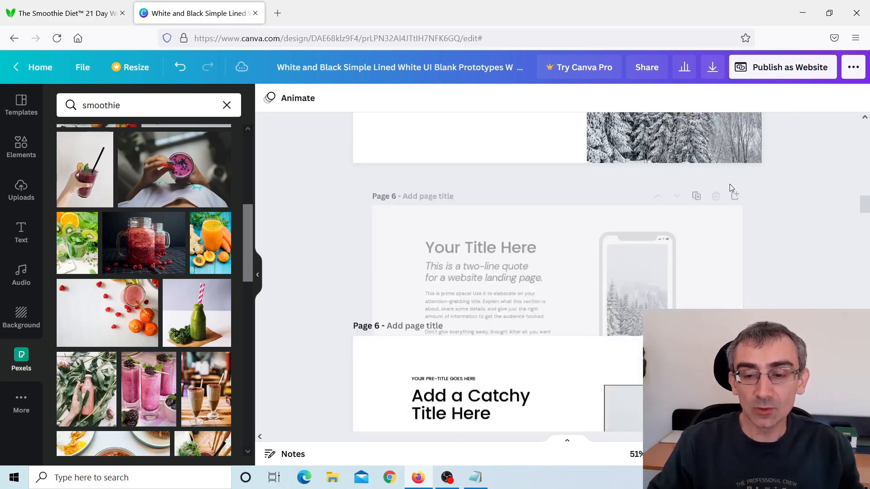
{"action": "left_click", "coordinate": [732, 186]}
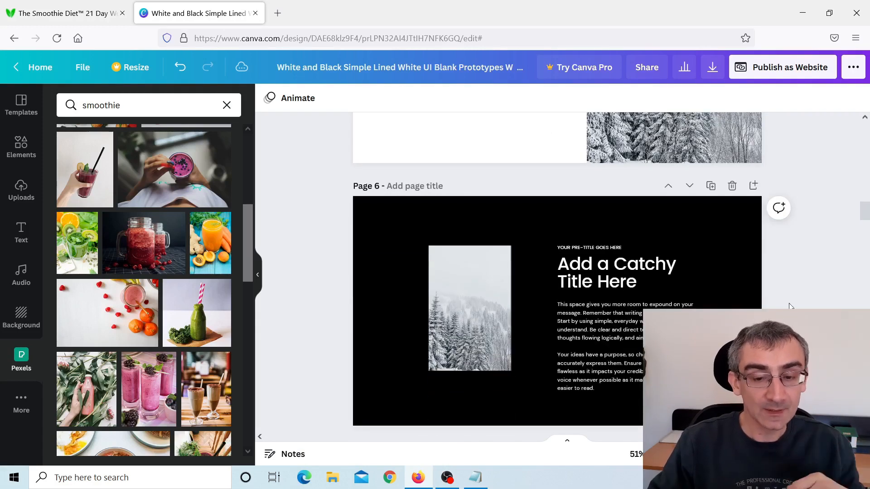
Delete the section title, the paragraph and the "Add a Call-to-Action" button from page 5.
{"action": "scroll", "coordinate": [790, 306], "scroll_direction": "up", "scroll_amount": 3}
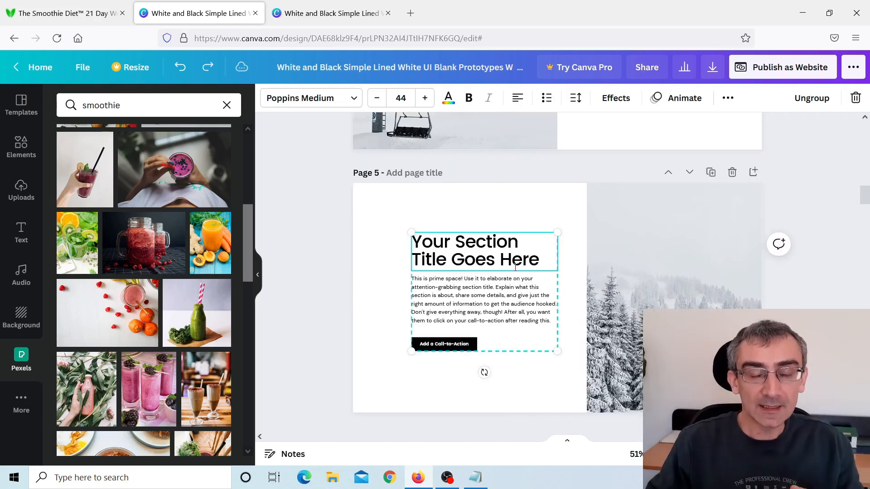
{"action": "left_click", "coordinate": [520, 298]}
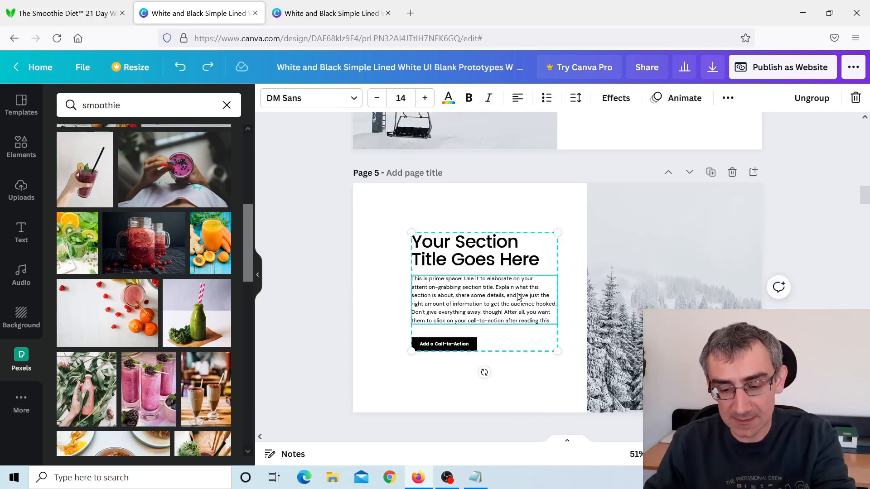
{"action": "key", "text": "Delete"}
{"action": "left_click", "coordinate": [499, 259]}
{"action": "key", "text": "Delete"}
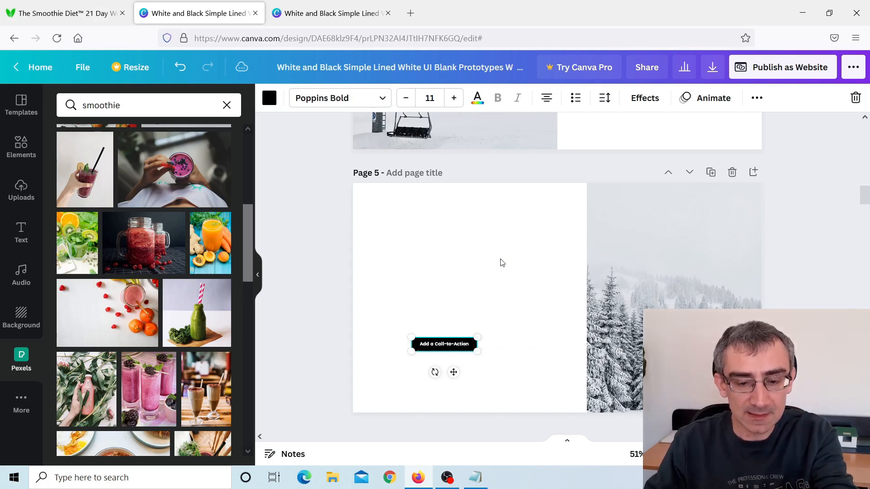
{"action": "key", "text": "Delete"}
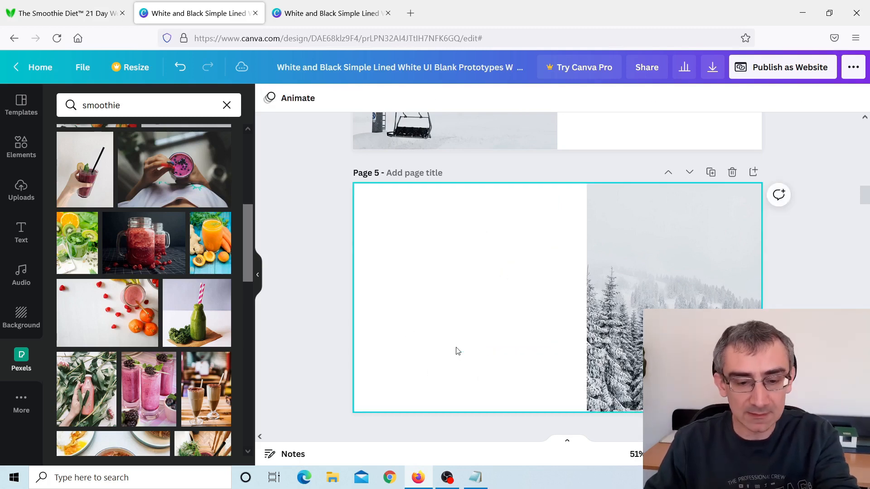
Browse the ready-made font combinations and add the "Bare Organics" text combination to page 5.
{"action": "left_click", "coordinate": [21, 236]}
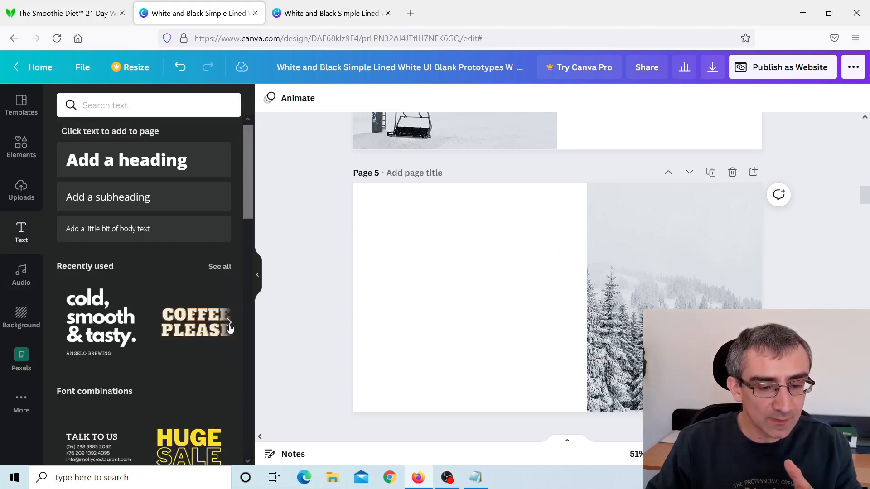
{"action": "left_click", "coordinate": [230, 323]}
{"action": "left_click", "coordinate": [230, 324]}
{"action": "left_click", "coordinate": [230, 324]}
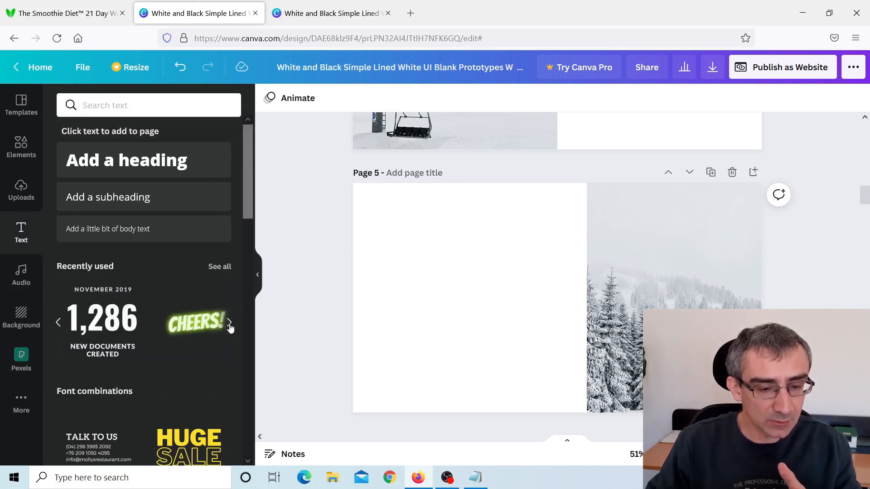
{"action": "left_click", "coordinate": [230, 324]}
{"action": "scroll", "coordinate": [175, 290], "scroll_direction": "down", "scroll_amount": 8}
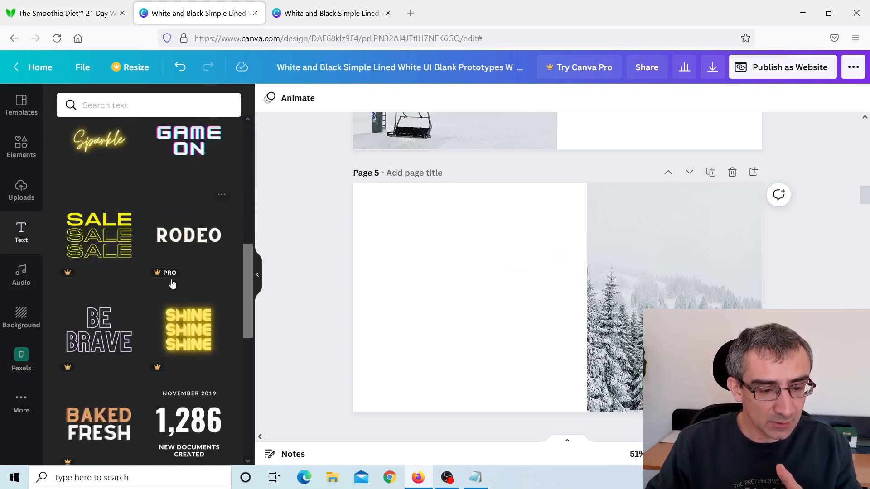
{"action": "scroll", "coordinate": [173, 284], "scroll_direction": "down", "scroll_amount": 10}
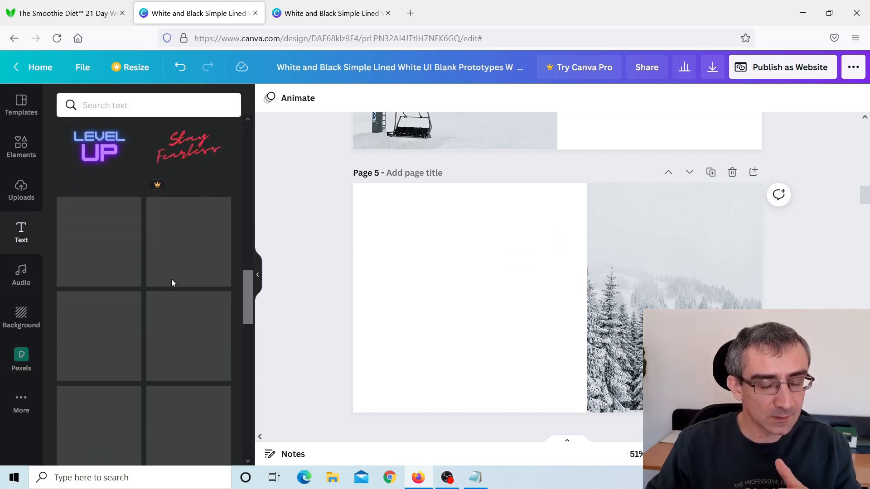
{"action": "scroll", "coordinate": [172, 284], "scroll_direction": "down", "scroll_amount": 6}
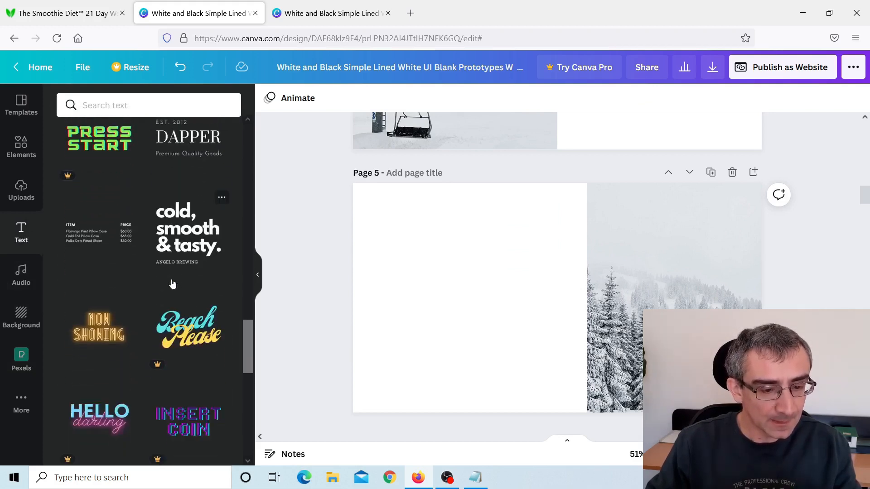
{"action": "scroll", "coordinate": [173, 284], "scroll_direction": "down", "scroll_amount": 8}
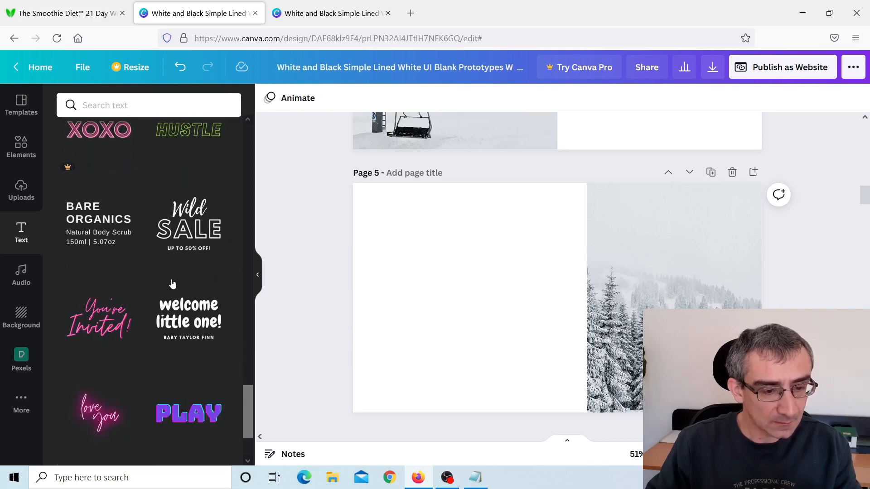
{"action": "left_click", "coordinate": [99, 241]}
Remove the combination's headline and replace its body text with the copied paragraph beginning "Dramatic weight loss is only one of the numerous benefits".
{"action": "left_click", "coordinate": [516, 291]}
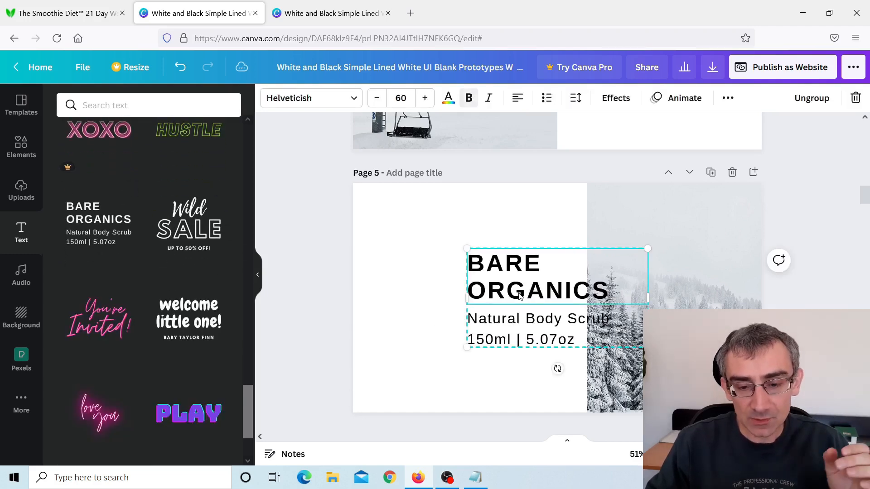
{"action": "double_click", "coordinate": [516, 290]}
{"action": "key", "text": "BackSpace"}
{"action": "double_click", "coordinate": [532, 314]}
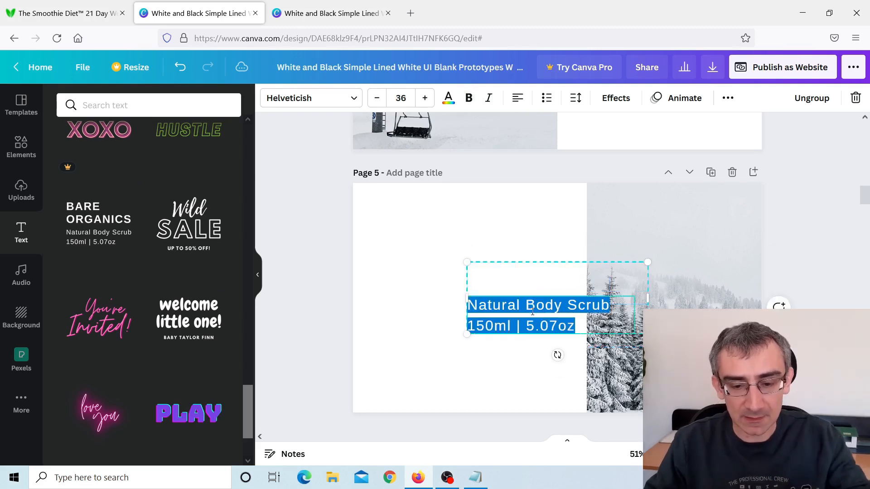
{"action": "key", "text": "ctrl+v"}
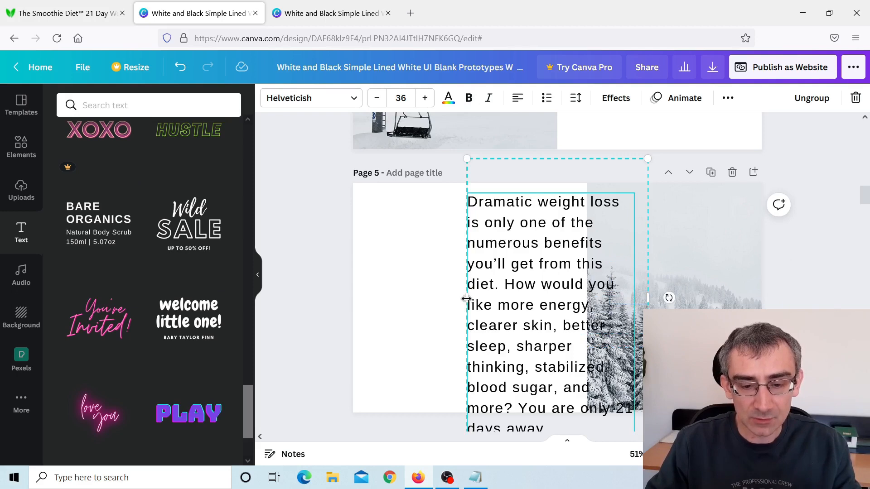
Widen the weight loss paragraph, scale it down to font size 26.8, centre its text and place it high in page 5's white area.
{"action": "left_click_drag", "start_coordinate": [466, 299], "coordinate": [362, 285]}
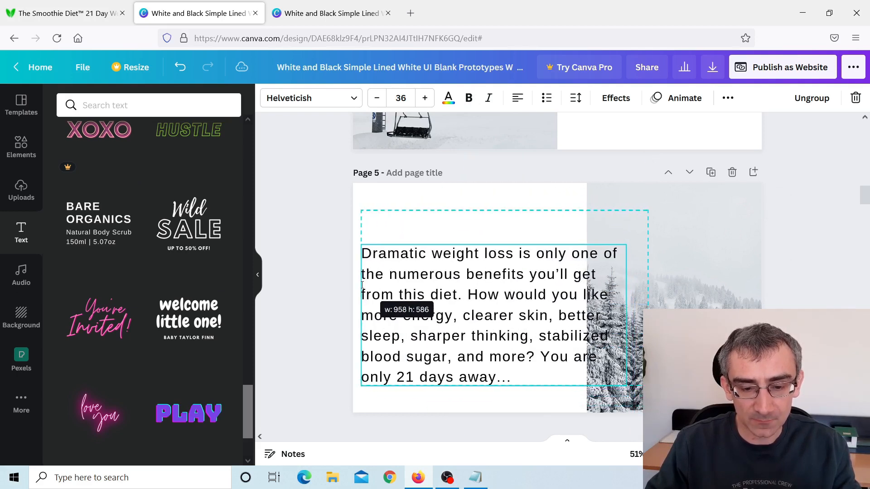
{"action": "left_click_drag", "start_coordinate": [628, 388], "coordinate": [575, 341]}
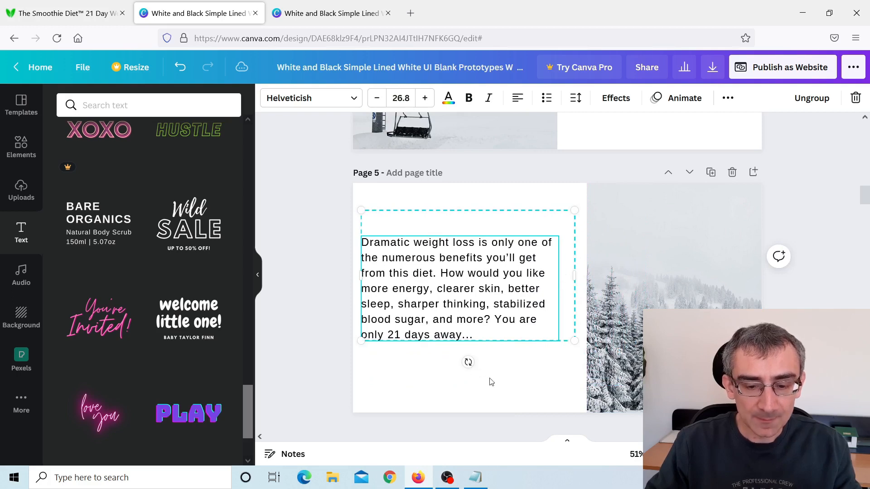
{"action": "left_click", "coordinate": [506, 382]}
{"action": "left_click_drag", "start_coordinate": [476, 294], "coordinate": [481, 261]}
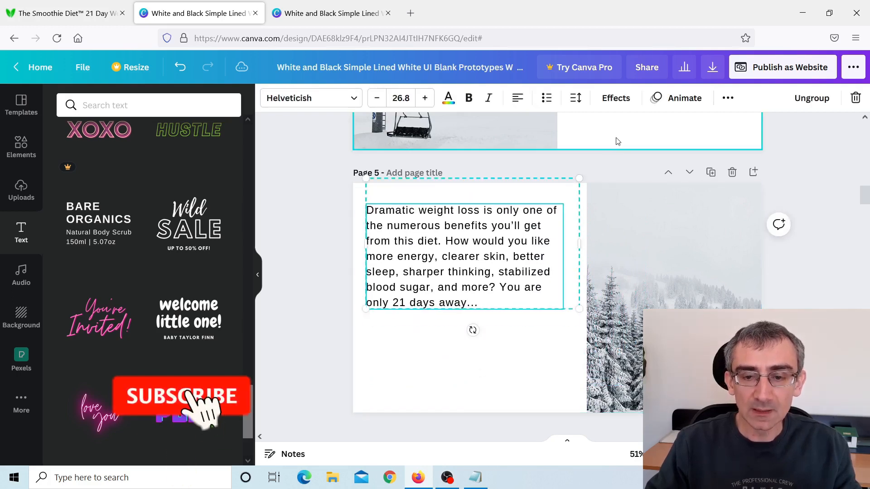
{"action": "left_click", "coordinate": [517, 101]}
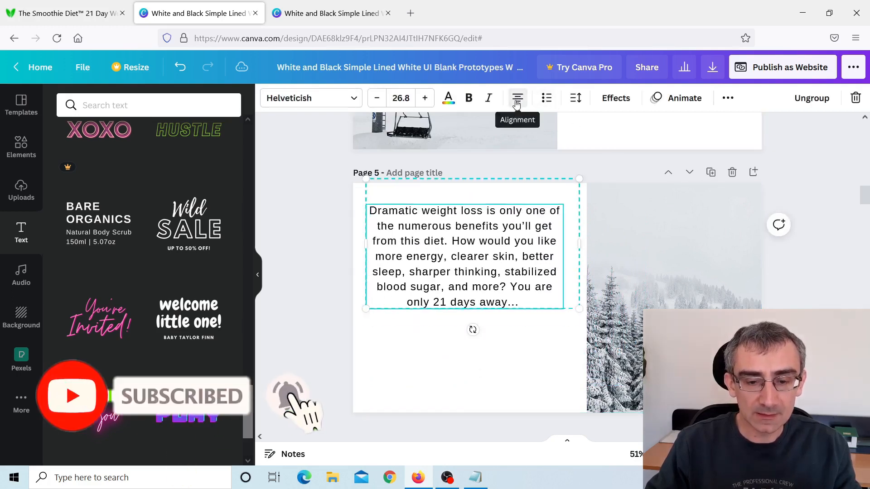
{"action": "left_click_drag", "start_coordinate": [509, 307], "coordinate": [508, 296]}
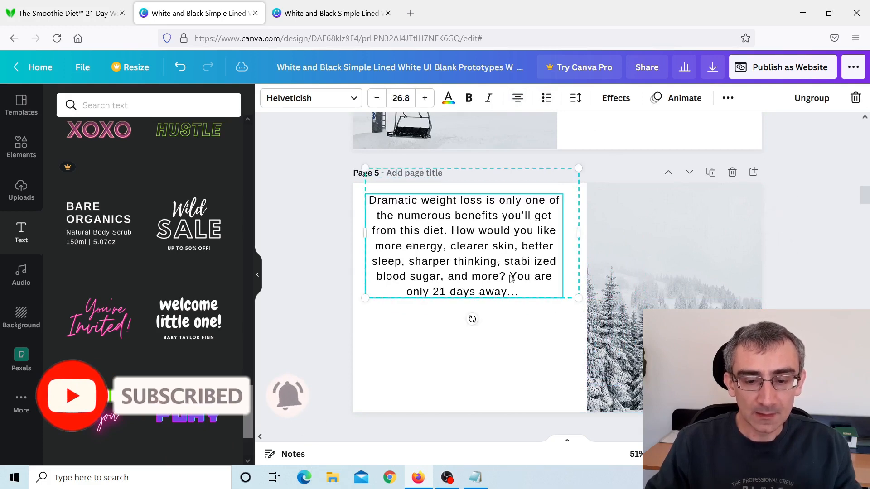
{"action": "left_click", "coordinate": [545, 364]}
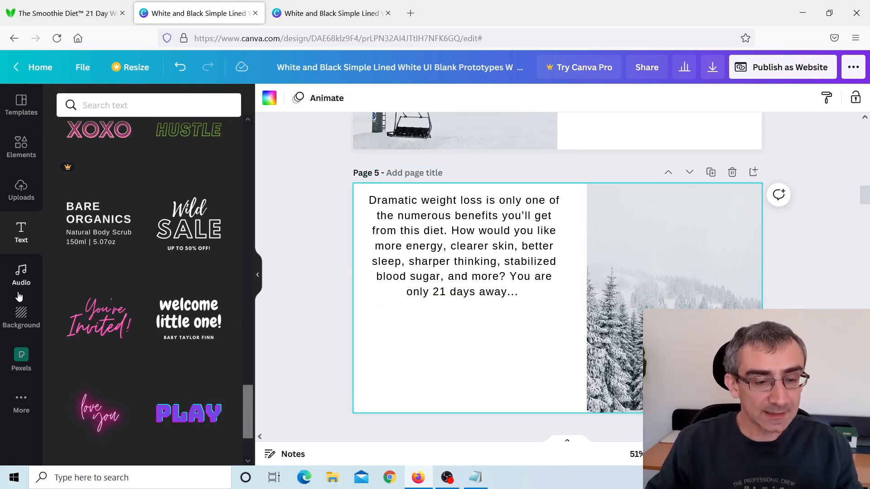
Add a second "Bare Organics" combination without its headline, with the body text "Click here now to see how to lose weight delicious, easy-to-make smoothies!".
{"action": "left_click", "coordinate": [90, 241]}
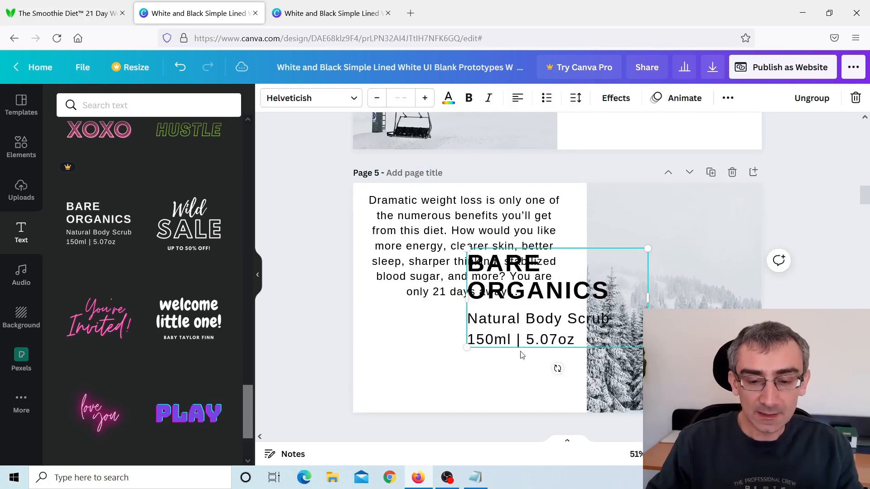
{"action": "double_click", "coordinate": [534, 292]}
{"action": "key", "text": "BackSpace"}
{"action": "double_click", "coordinate": [565, 331]}
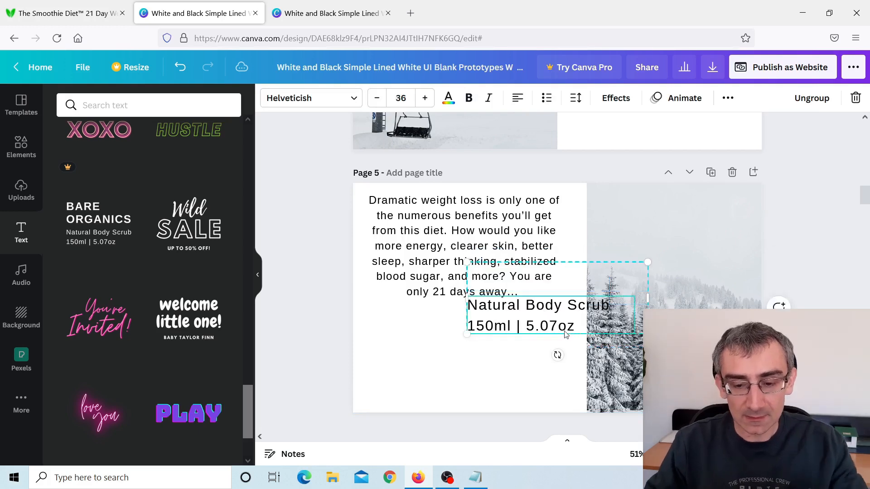
{"action": "type", "text": "Click here now to see how to lose weight delicious, easy-to-make smoothies!"}
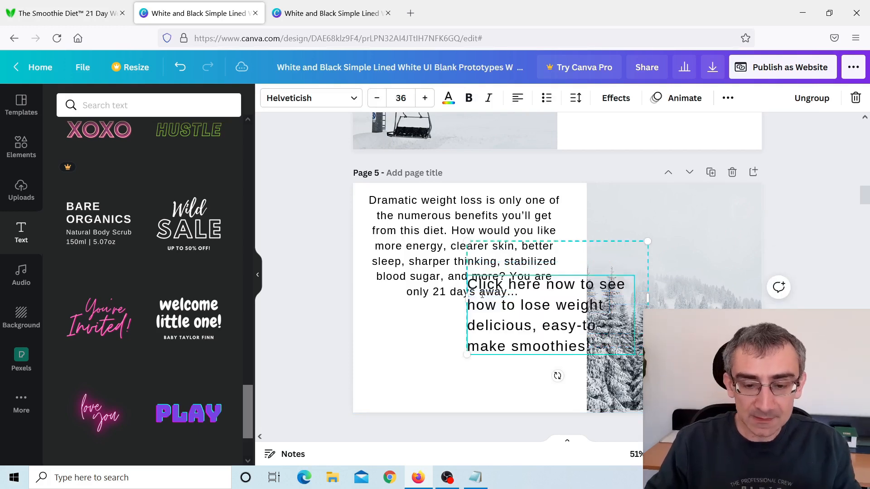
Widen the "Click here now" text, scale it to font size 29.3, place it below the weight loss paragraph and centre its text.
{"action": "left_click_drag", "start_coordinate": [467, 298], "coordinate": [365, 298]}
{"action": "left_click_drag", "start_coordinate": [648, 344], "coordinate": [579, 322]}
{"action": "left_click", "coordinate": [521, 359]}
{"action": "left_click_drag", "start_coordinate": [477, 297], "coordinate": [476, 352]}
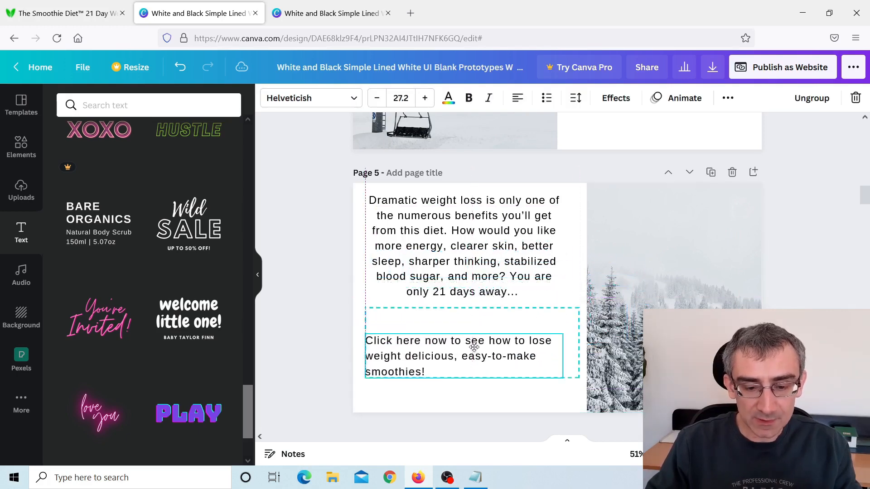
{"action": "left_click_drag", "start_coordinate": [580, 309], "coordinate": [595, 302]}
{"action": "left_click", "coordinate": [518, 98]}
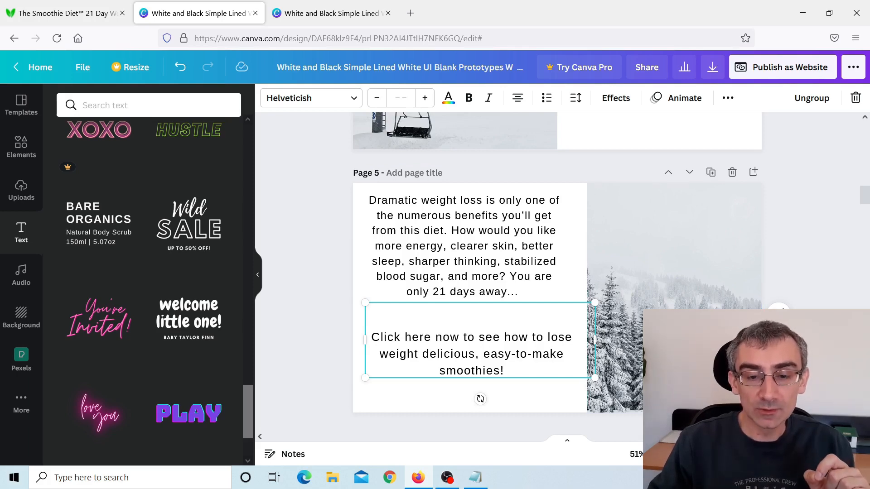
Link the whole "Click here now" sentence on page 5 to the ClickBank affiliate URL copied from Notepad.
{"action": "scroll", "coordinate": [557, 272], "scroll_direction": "up", "scroll_amount": 1}
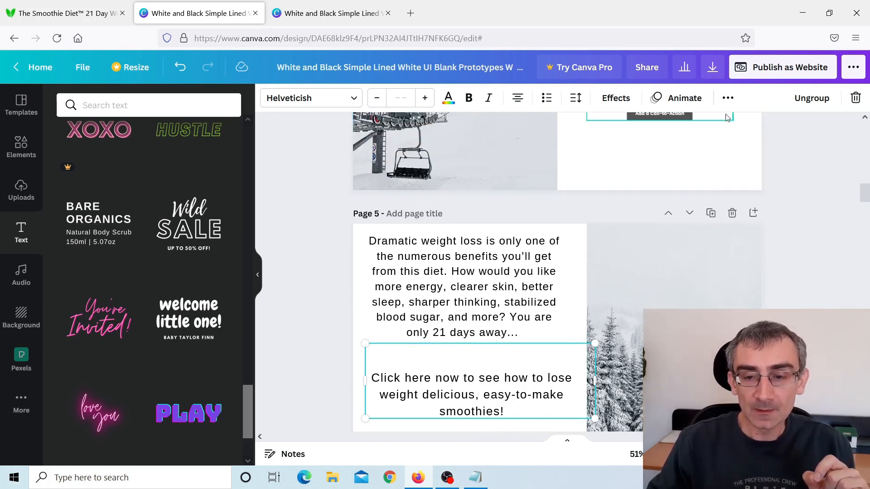
{"action": "left_click", "coordinate": [729, 100]}
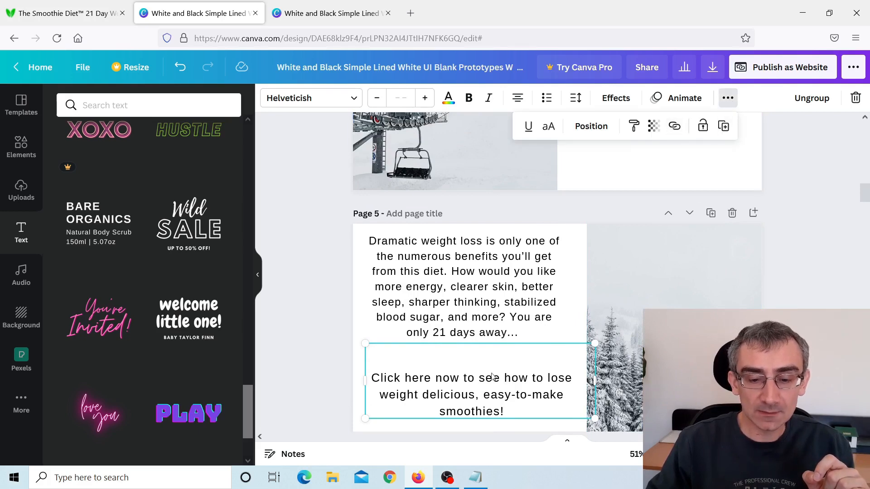
{"action": "left_click", "coordinate": [460, 395]}
{"action": "left_click_drag", "start_coordinate": [374, 383], "coordinate": [503, 406]}
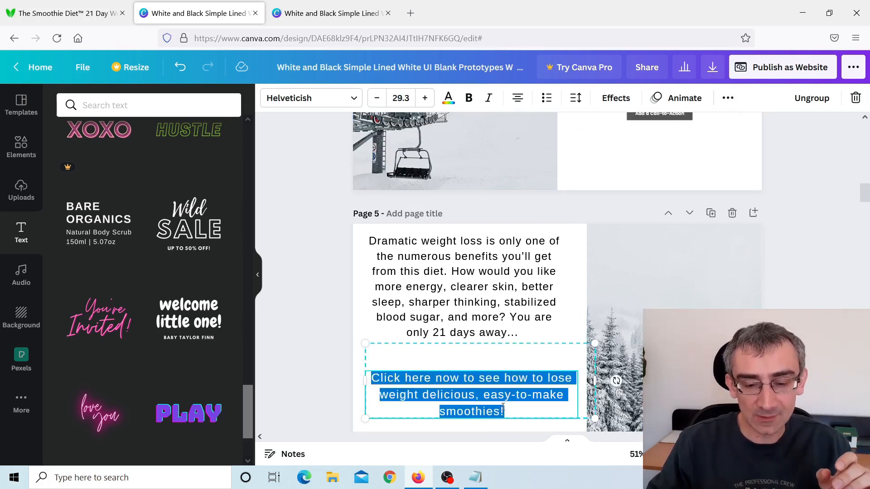
{"action": "left_click", "coordinate": [727, 98]}
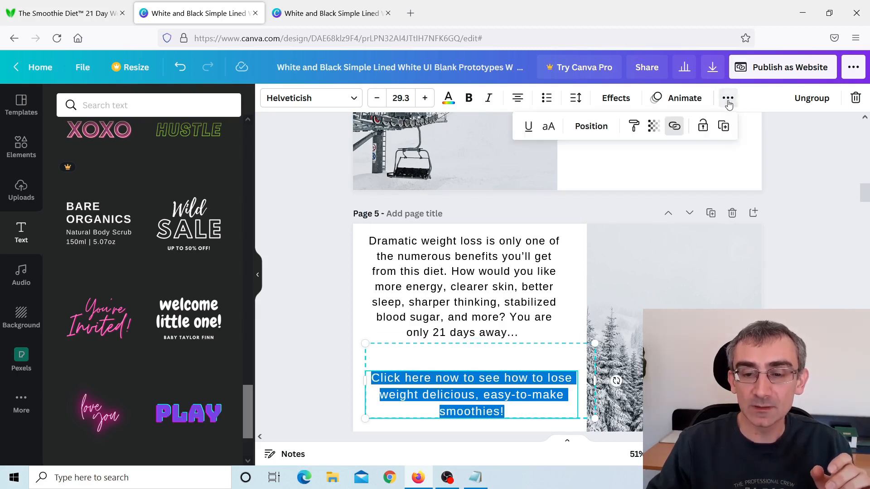
{"action": "left_click", "coordinate": [675, 128]}
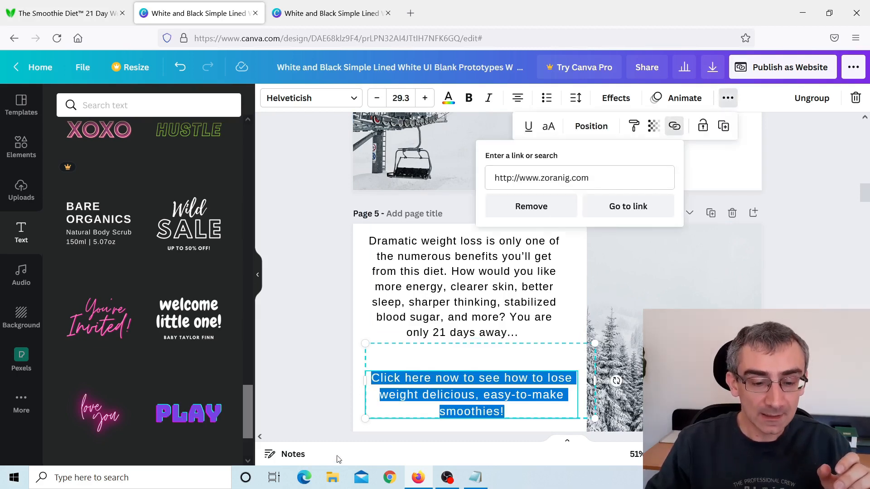
{"action": "left_click", "coordinate": [475, 478]}
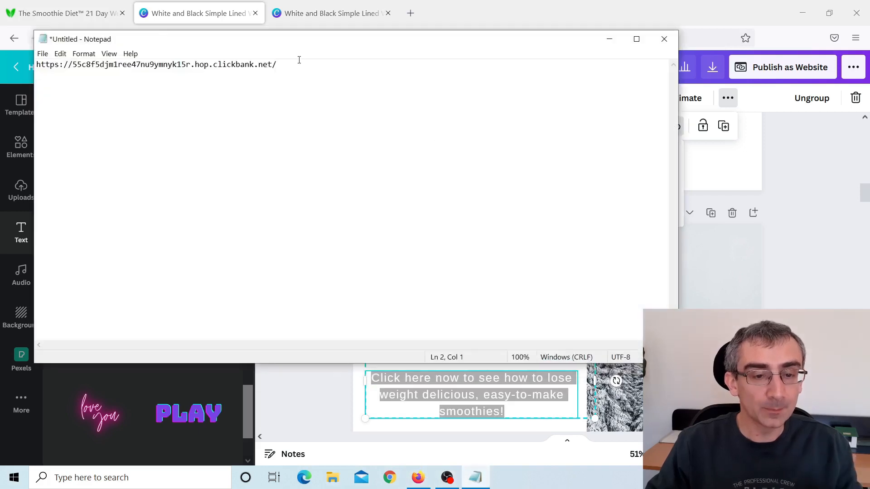
{"action": "left_click_drag", "start_coordinate": [278, 64], "coordinate": [57, 57]}
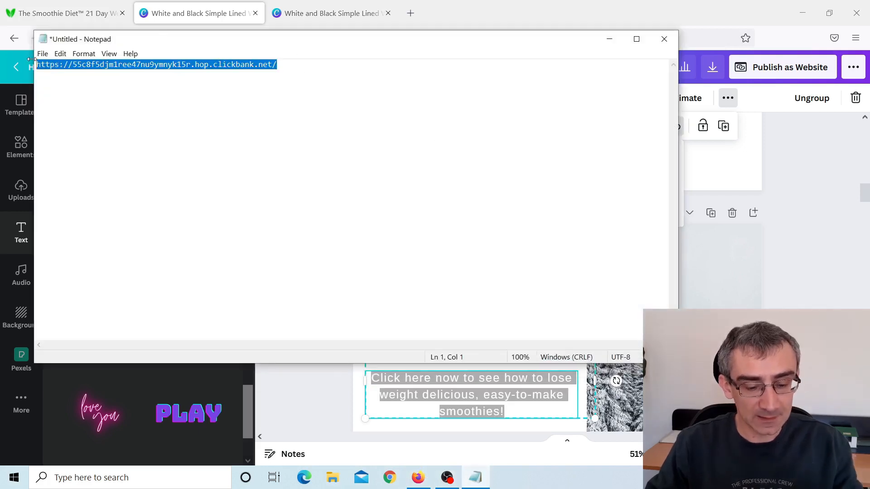
{"action": "left_click", "coordinate": [610, 39]}
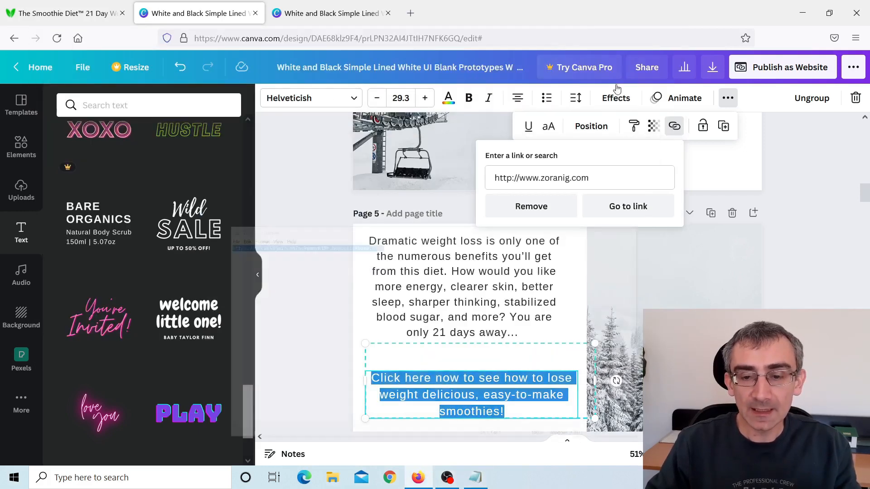
{"action": "left_click", "coordinate": [617, 178]}
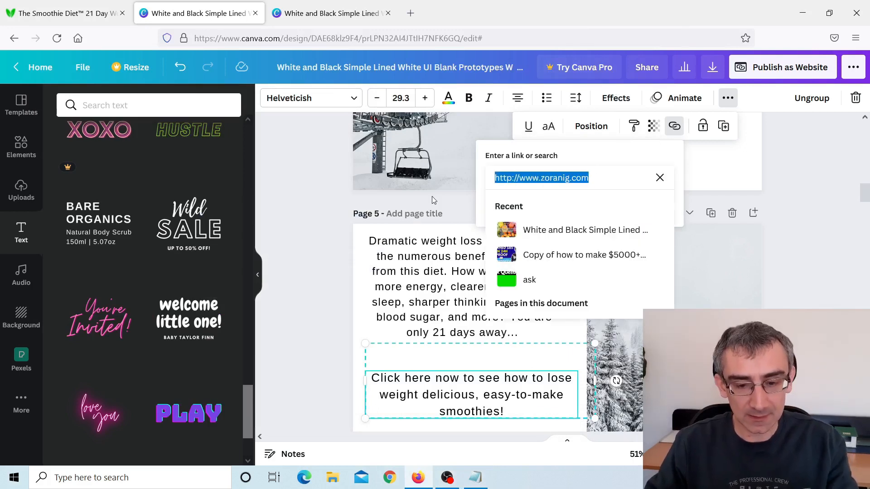
{"action": "key", "text": "ctrl+v"}
{"action": "key", "text": "Return"}
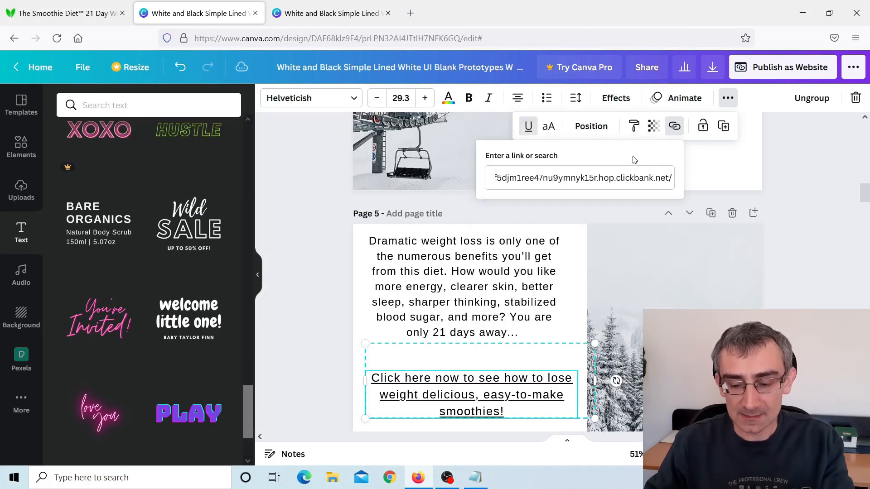
{"action": "left_click", "coordinate": [801, 255]}
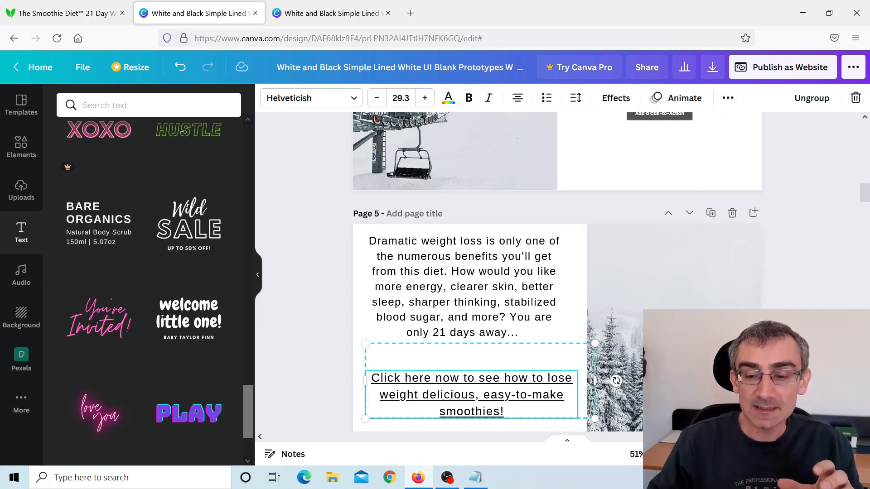
{"action": "scroll", "coordinate": [549, 351], "scroll_direction": "down", "scroll_amount": 4}
{"action": "scroll", "coordinate": [616, 218], "scroll_direction": "up", "scroll_amount": 2}
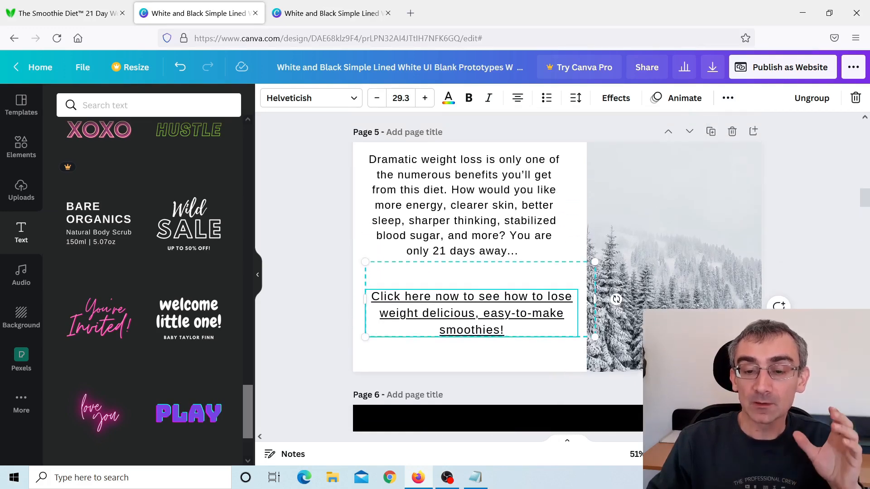
{"action": "scroll", "coordinate": [616, 218], "scroll_direction": "up", "scroll_amount": 5}
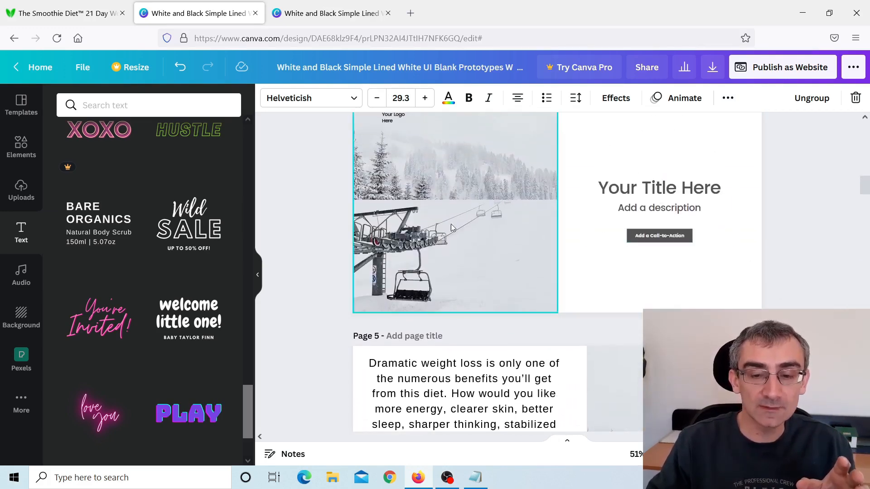
{"action": "scroll", "coordinate": [596, 250], "scroll_direction": "up", "scroll_amount": 2}
{"action": "scroll", "coordinate": [822, 307], "scroll_direction": "up", "scroll_amount": 2}
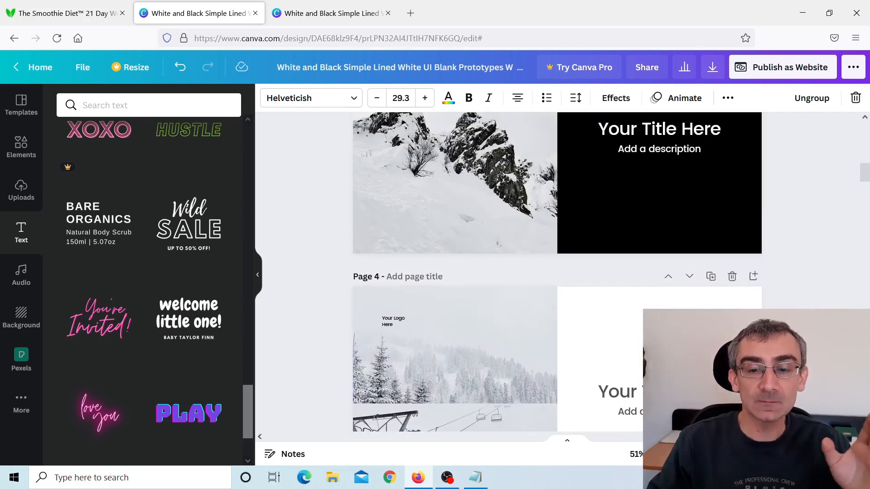
{"action": "scroll", "coordinate": [822, 307], "scroll_direction": "up", "scroll_amount": 1}
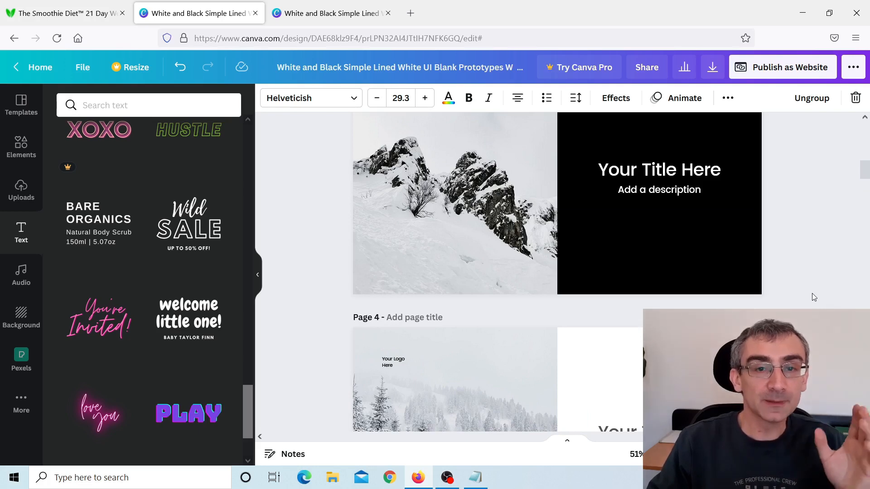
Choose the Standard web style for publishing the design, open the resulting website, and close its preview to return to the editor.
{"action": "scroll", "coordinate": [814, 290], "scroll_direction": "up", "scroll_amount": 7}
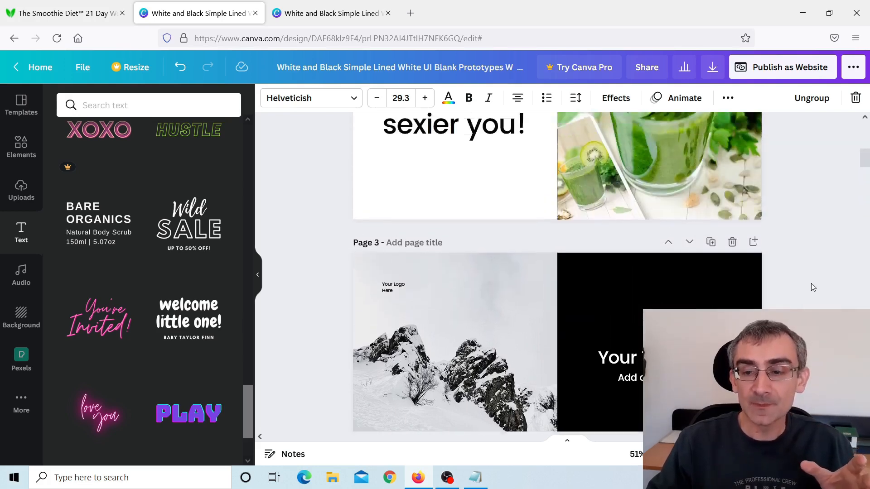
{"action": "scroll", "coordinate": [814, 254], "scroll_direction": "up", "scroll_amount": 3}
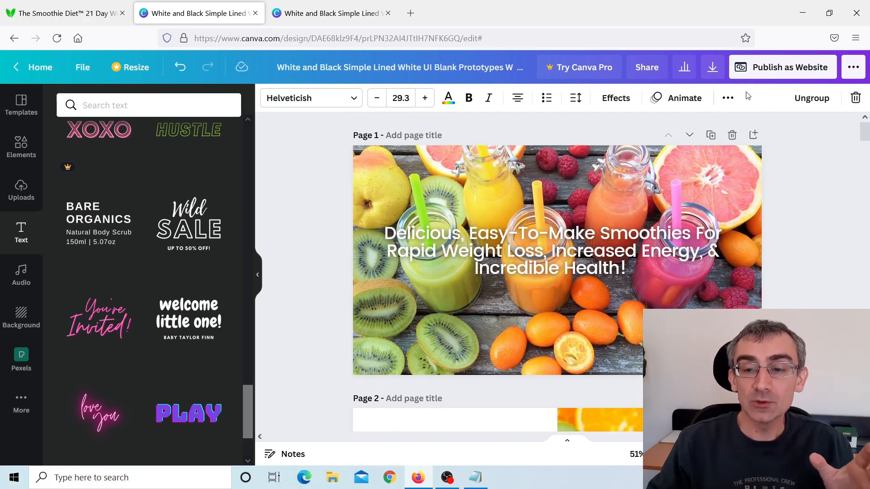
{"action": "left_click", "coordinate": [766, 73]}
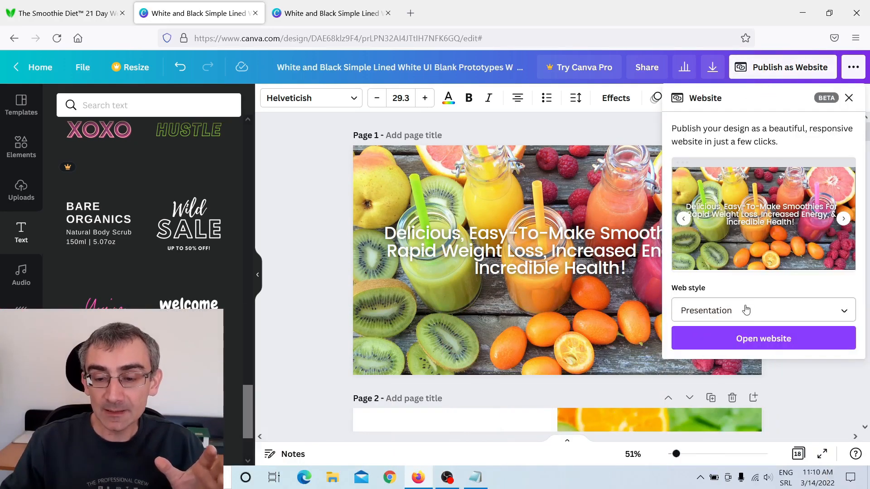
{"action": "left_click", "coordinate": [747, 316]}
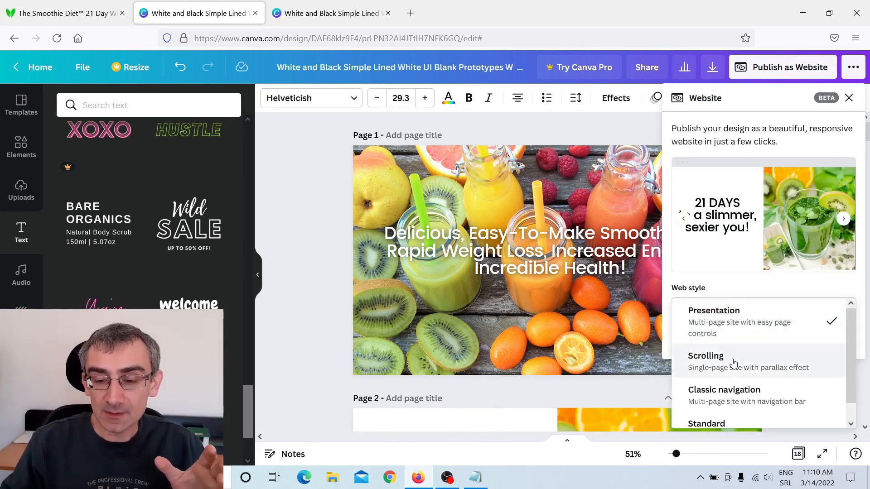
{"action": "scroll", "coordinate": [739, 399], "scroll_direction": "down", "scroll_amount": 1}
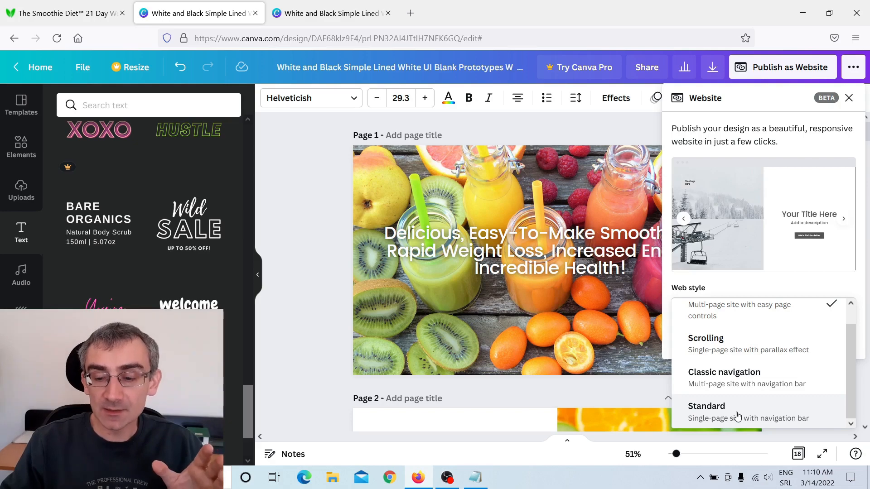
{"action": "left_click", "coordinate": [737, 413]}
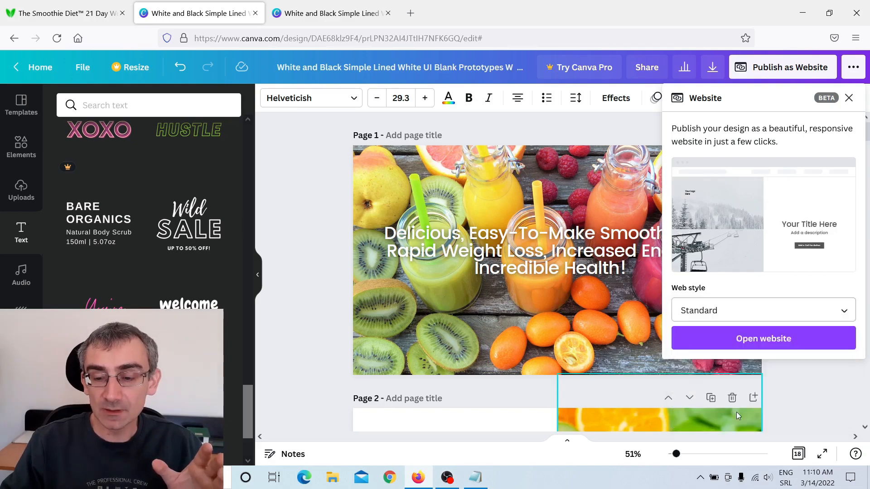
{"action": "left_click", "coordinate": [766, 343]}
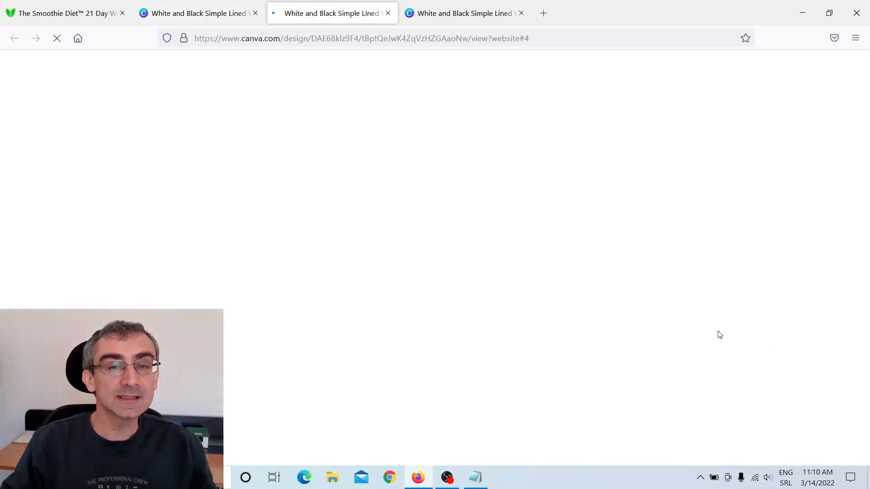
{"action": "key", "text": "ctrl+w"}
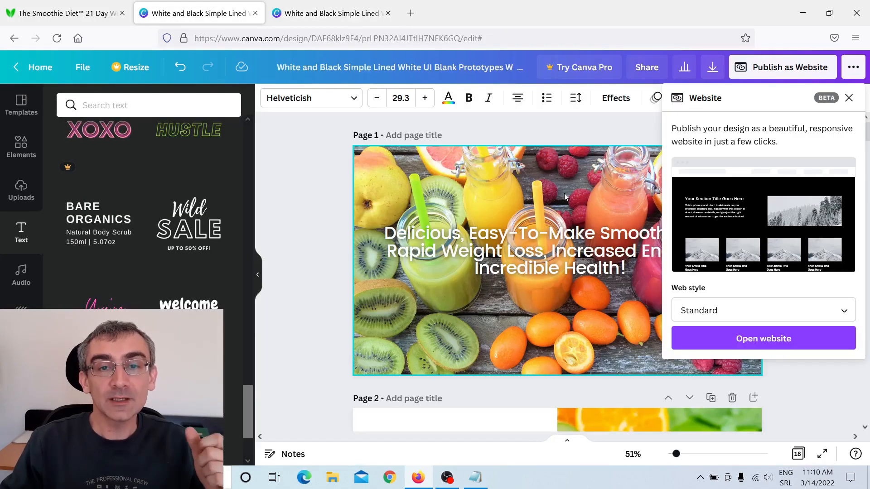
Review the finished example website from its first page through to the linked call to action on page 5.
{"action": "left_click", "coordinate": [323, 21]}
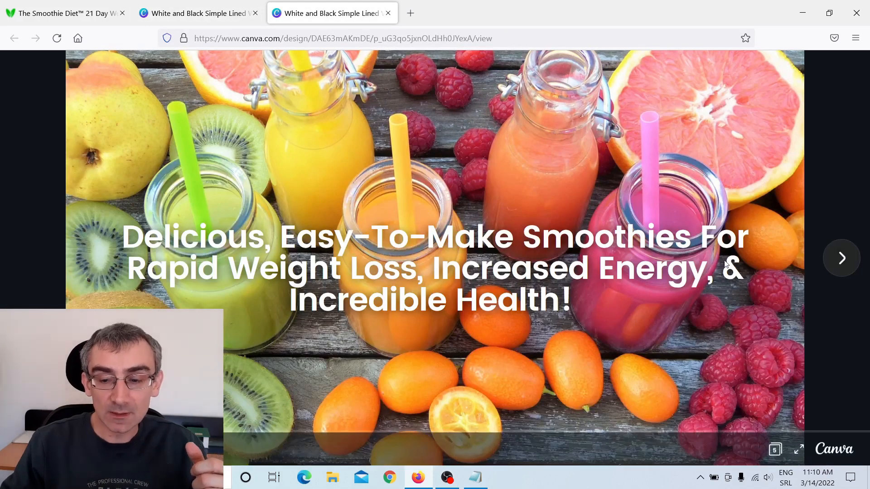
{"action": "left_click", "coordinate": [843, 269]}
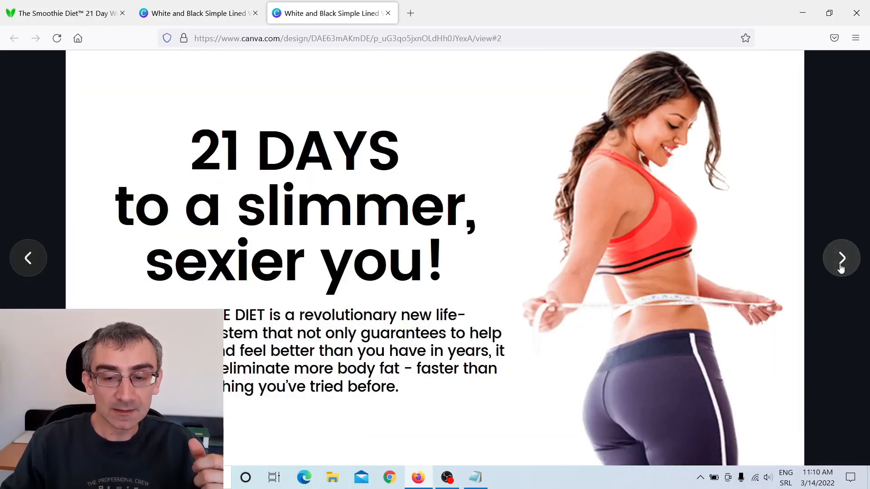
{"action": "left_click", "coordinate": [842, 268]}
{"action": "left_click", "coordinate": [842, 269]}
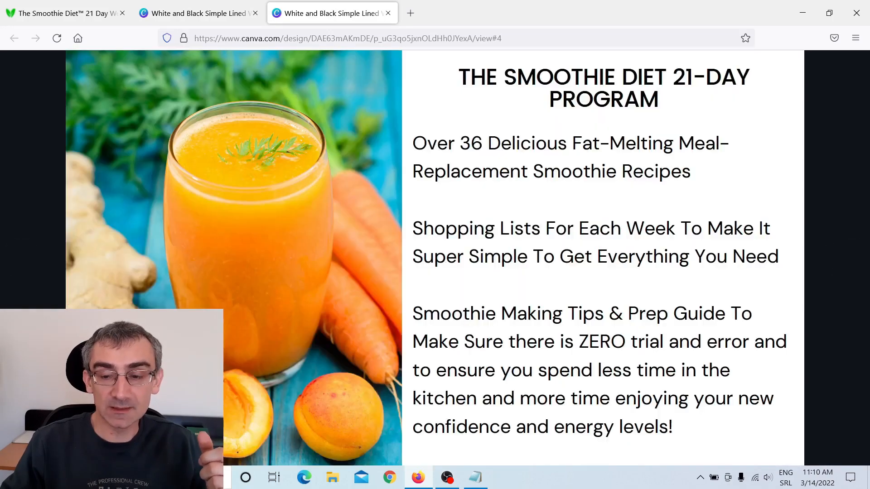
{"action": "left_click", "coordinate": [841, 269]}
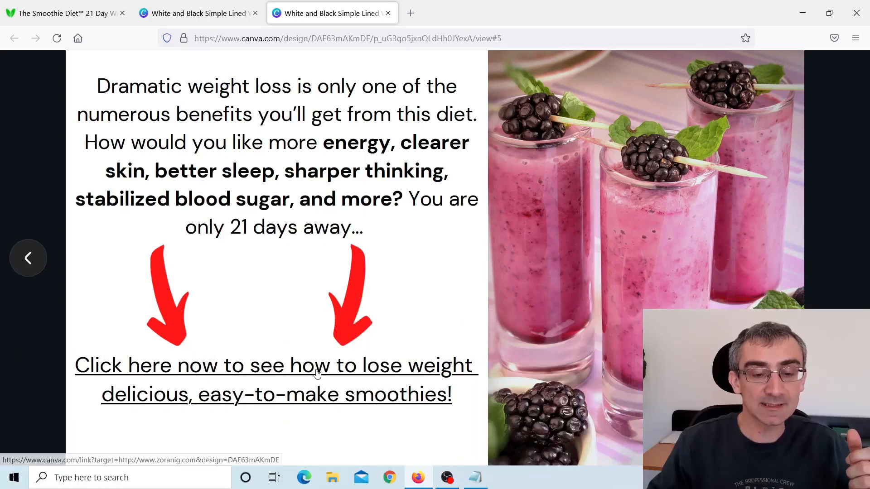
Look over the customer testimonials and guarantee section on The Smoothie Diet sales page.
{"action": "left_click", "coordinate": [78, 11]}
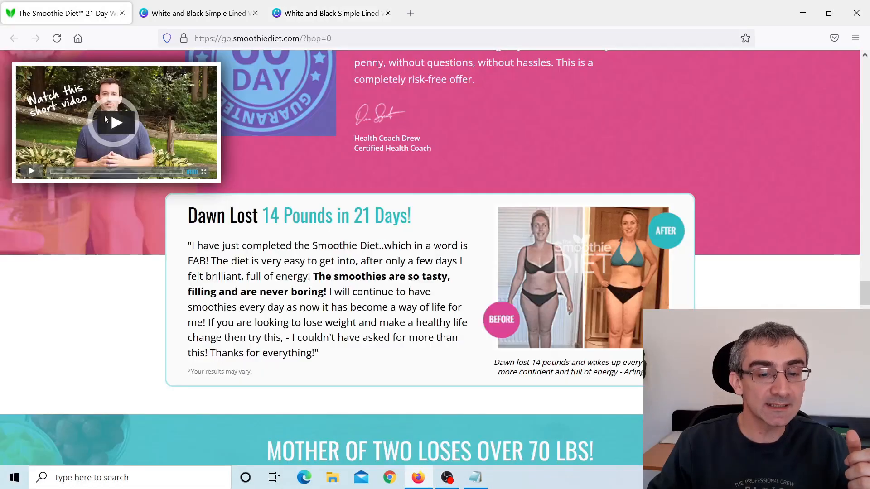
{"action": "scroll", "coordinate": [473, 199], "scroll_direction": "down", "scroll_amount": 5}
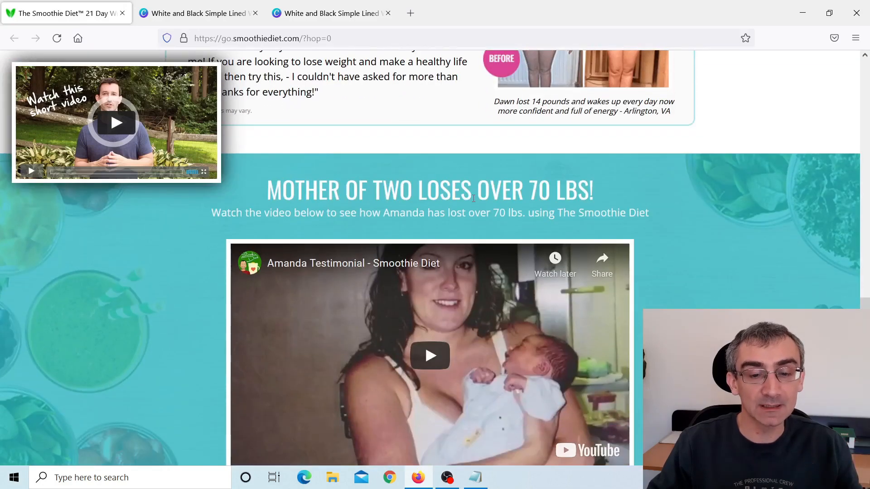
{"action": "scroll", "coordinate": [473, 199], "scroll_direction": "up", "scroll_amount": 8}
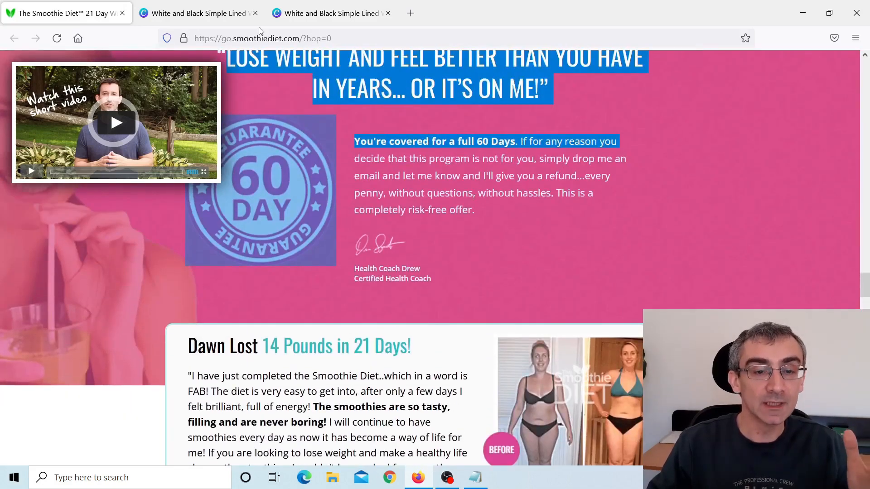
Return to the website design, open its public share link and select the whole URL.
{"action": "left_click", "coordinate": [206, 14]}
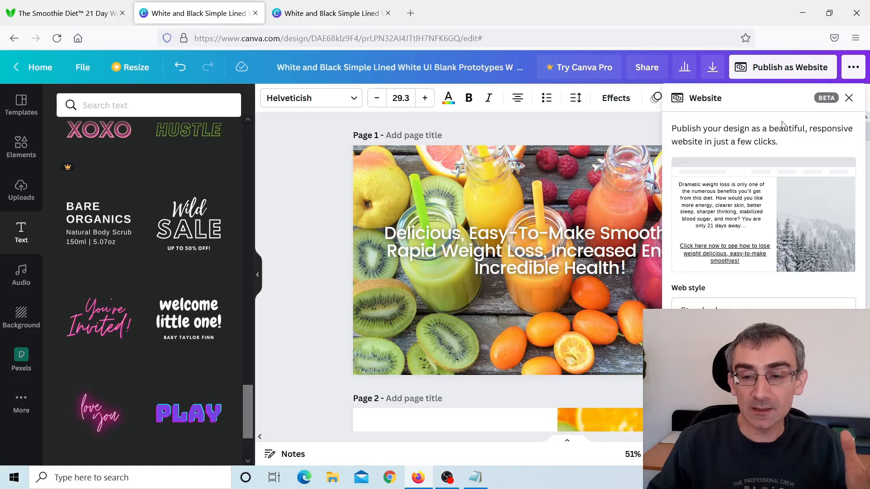
{"action": "left_click", "coordinate": [851, 98]}
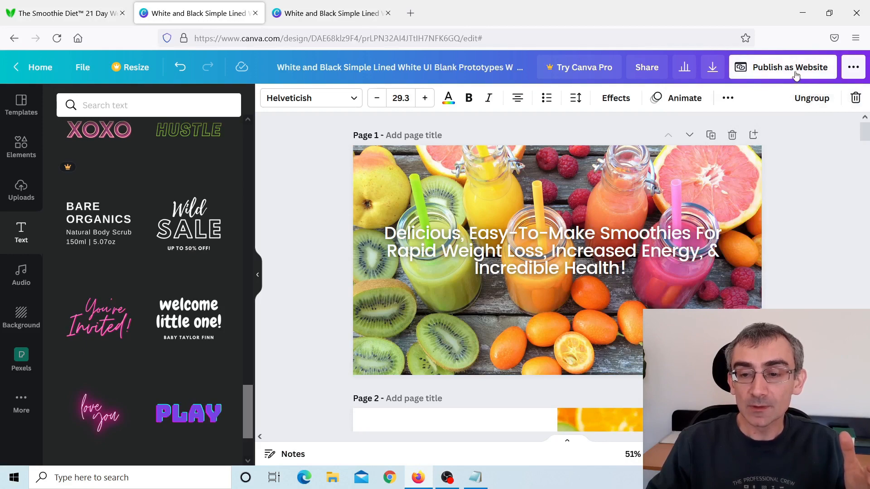
{"action": "left_click", "coordinate": [853, 70]}
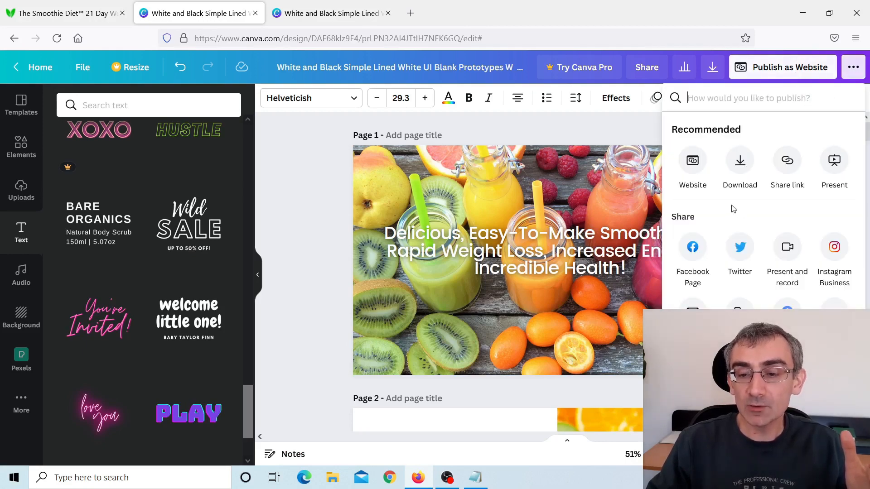
{"action": "left_click", "coordinate": [789, 163]}
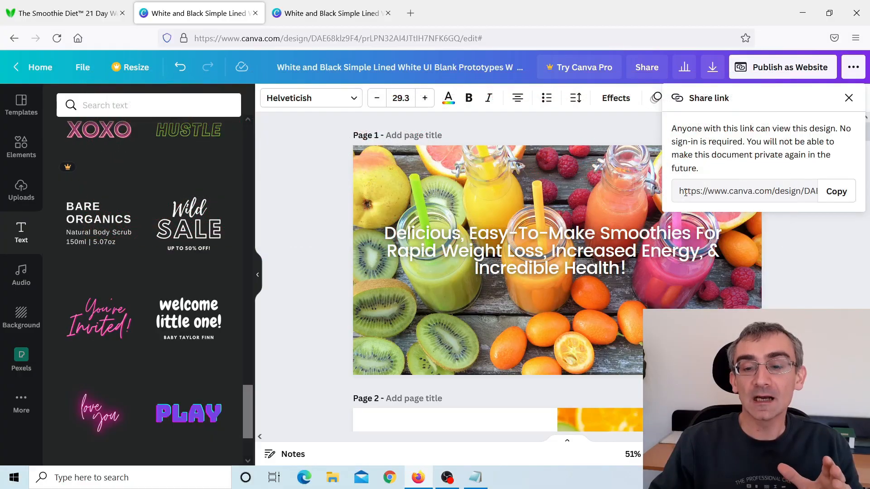
{"action": "left_click_drag", "start_coordinate": [679, 191], "coordinate": [844, 187]}
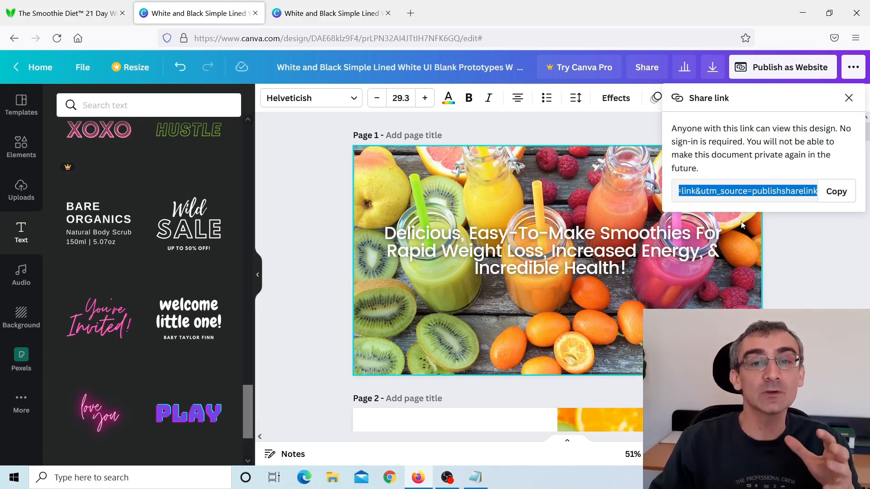
Return to the finished example website and page backwards from page 5.
{"action": "left_click", "coordinate": [324, 13]}
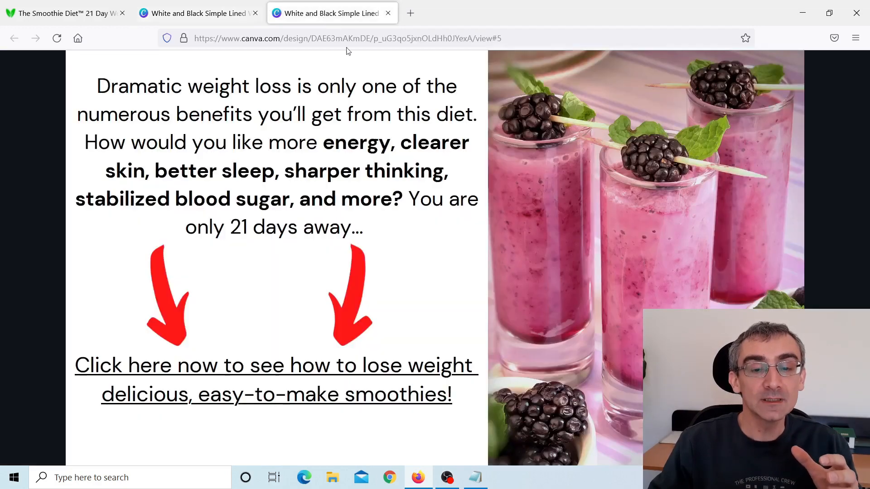
{"action": "left_click", "coordinate": [25, 263]}
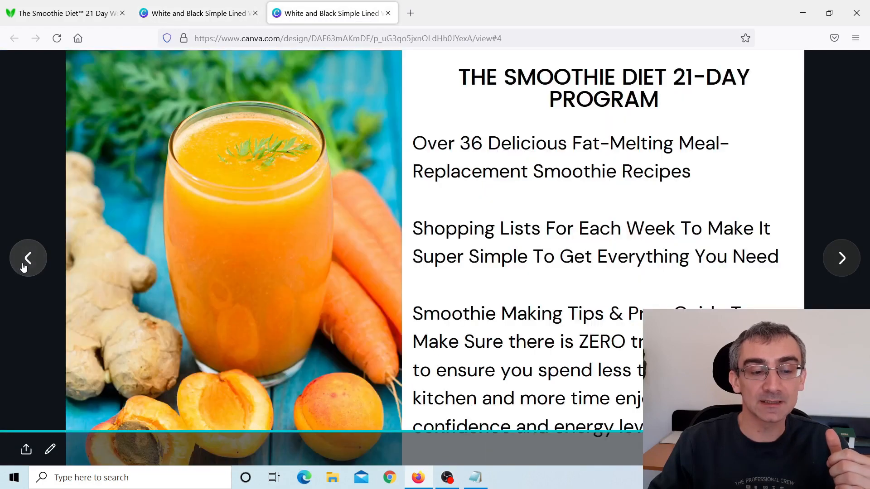
{"action": "left_click", "coordinate": [24, 266]}
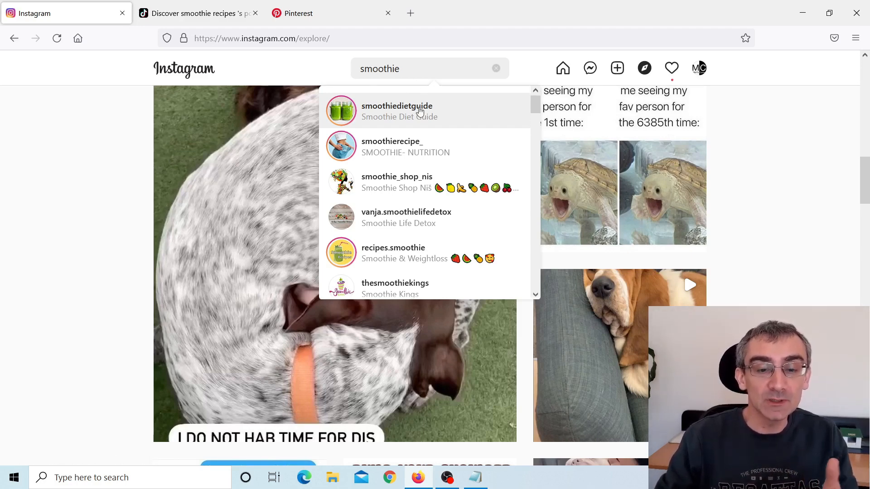
Look through the Instagram accounts listed for "smoothie", open the smoothiedietguide profile in a new tab and highlight its follower count.
{"action": "scroll", "coordinate": [430, 150], "scroll_direction": "down", "scroll_amount": 3}
{"action": "scroll", "coordinate": [432, 153], "scroll_direction": "down", "scroll_amount": 9}
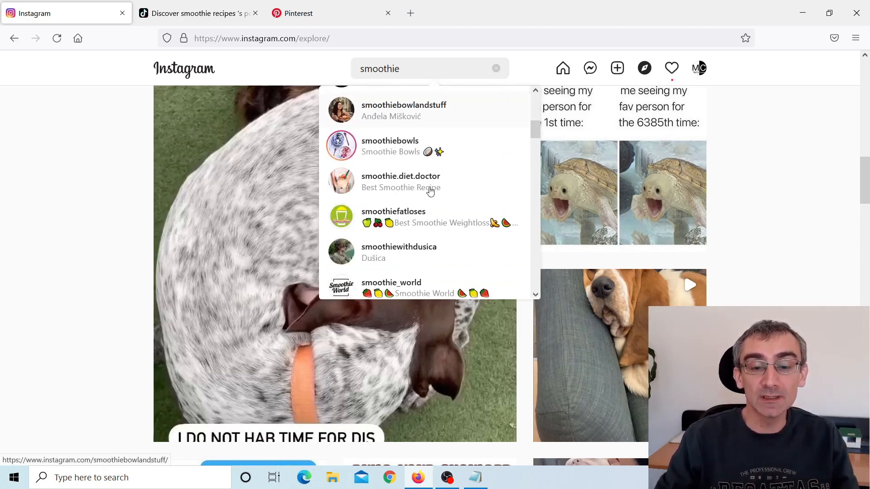
{"action": "scroll", "coordinate": [428, 189], "scroll_direction": "up", "scroll_amount": 3}
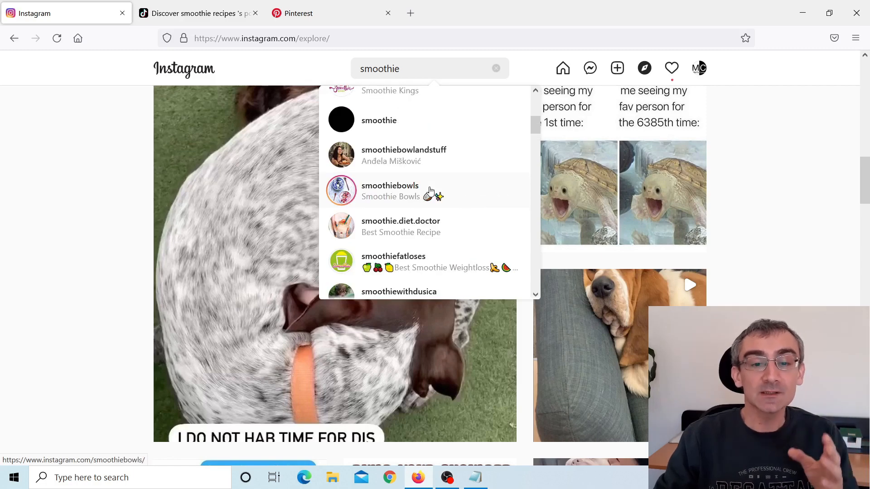
{"action": "scroll", "coordinate": [431, 191], "scroll_direction": "up", "scroll_amount": 5}
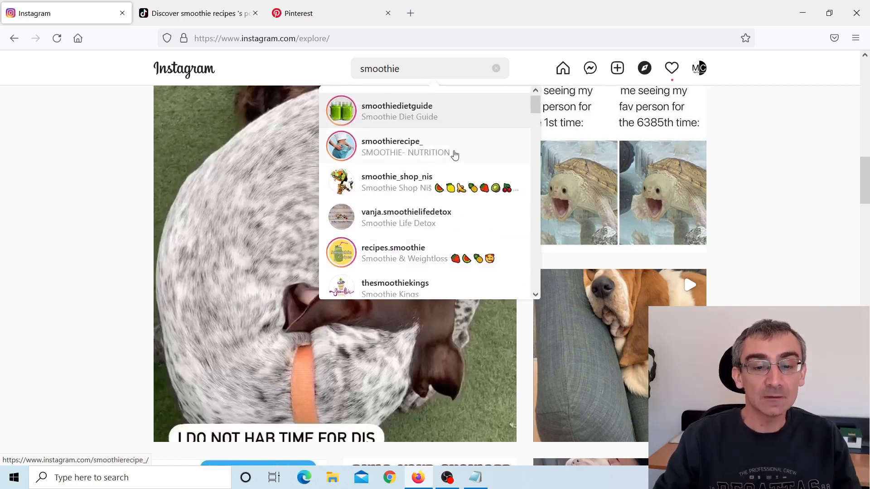
{"action": "right_click", "coordinate": [404, 113]}
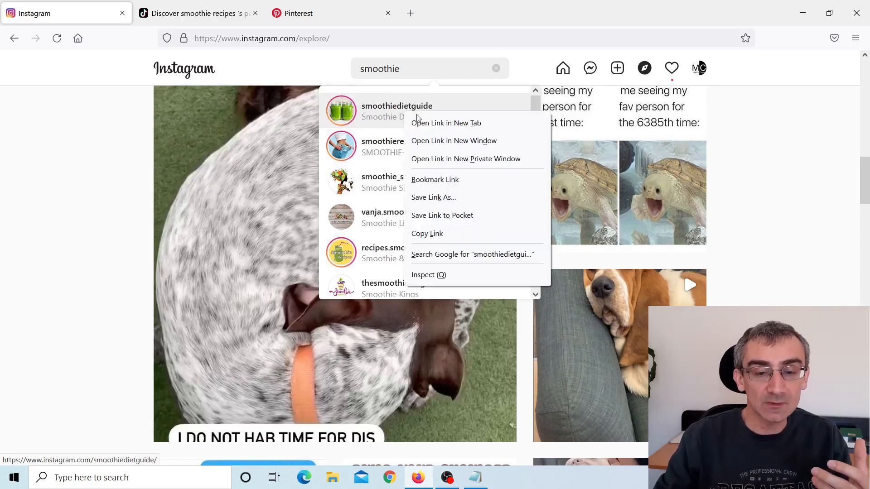
{"action": "left_click", "coordinate": [443, 124]}
{"action": "left_click", "coordinate": [197, 17]}
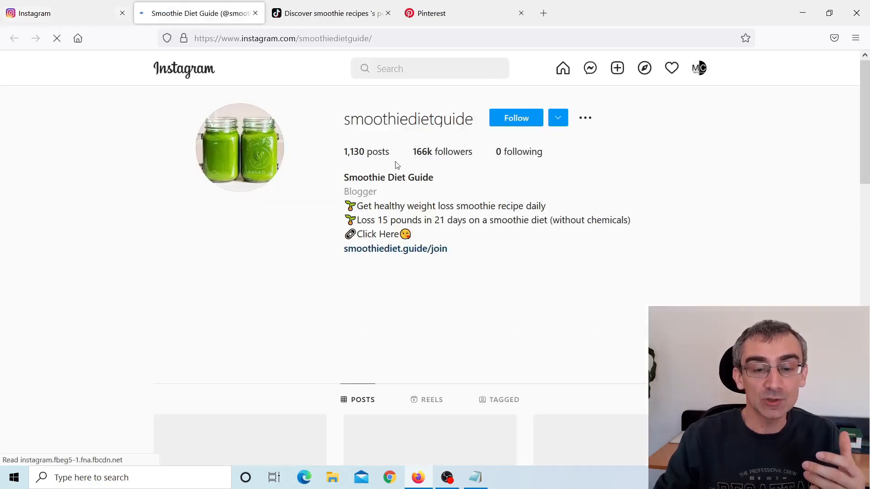
{"action": "left_click_drag", "start_coordinate": [413, 154], "coordinate": [486, 164]}
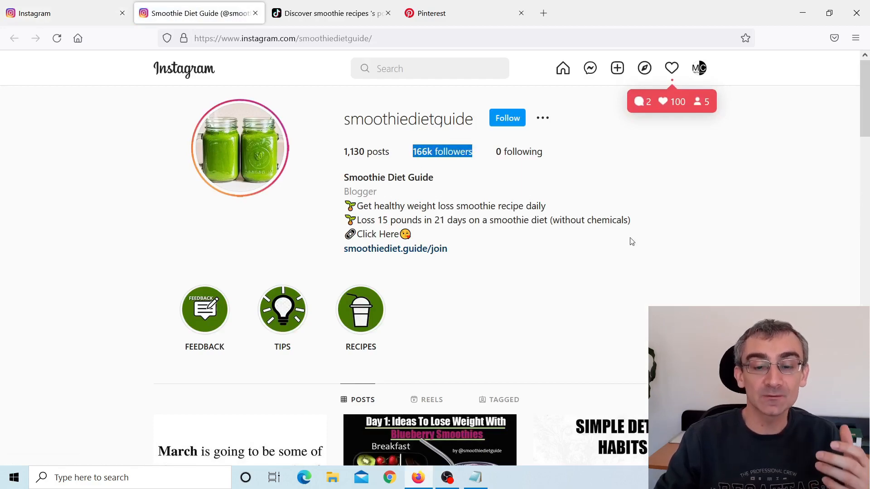
Examine the recipe and diet posts on the smoothiedietguide profile, returning to the profile header.
{"action": "scroll", "coordinate": [630, 254], "scroll_direction": "down", "scroll_amount": 10}
{"action": "scroll", "coordinate": [111, 268], "scroll_direction": "down", "scroll_amount": 7}
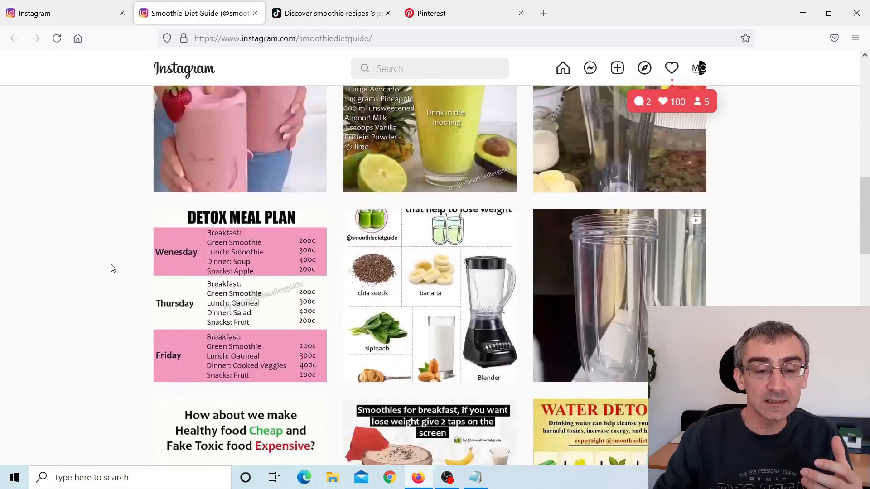
{"action": "scroll", "coordinate": [94, 271], "scroll_direction": "down", "scroll_amount": 4}
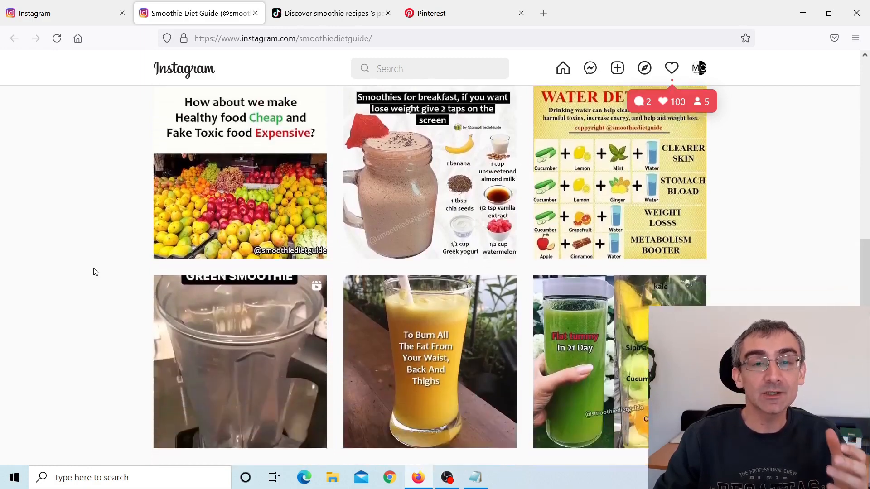
{"action": "scroll", "coordinate": [94, 270], "scroll_direction": "up", "scroll_amount": 15}
{"action": "scroll", "coordinate": [69, 268], "scroll_direction": "up", "scroll_amount": 3}
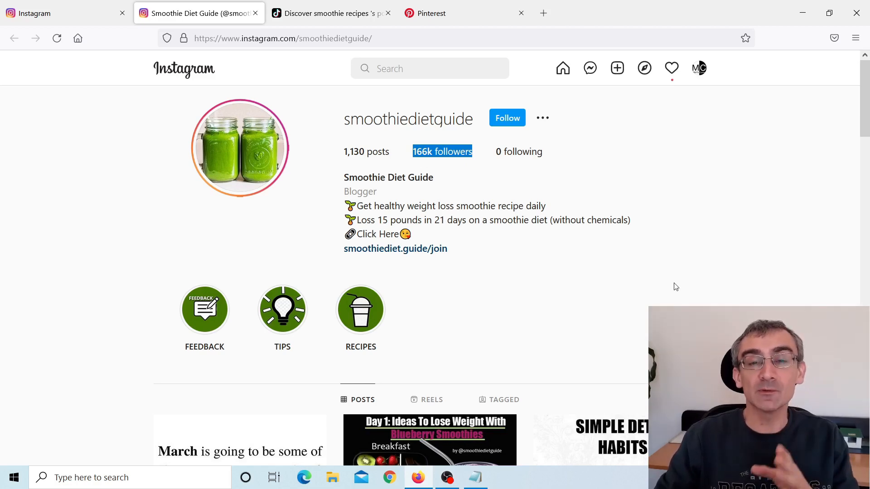
Show the Reels of the smoothiedietguide profile and return to the profile header.
{"action": "scroll", "coordinate": [675, 283], "scroll_direction": "down", "scroll_amount": 4}
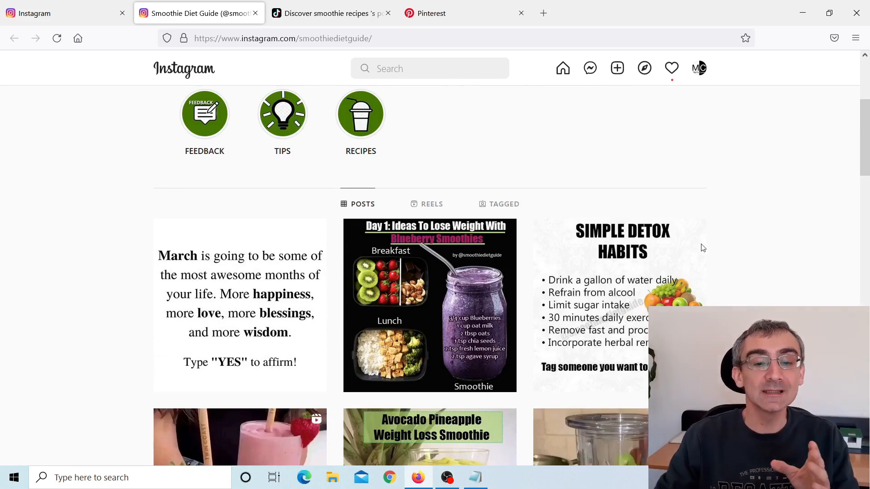
{"action": "left_click", "coordinate": [430, 208]}
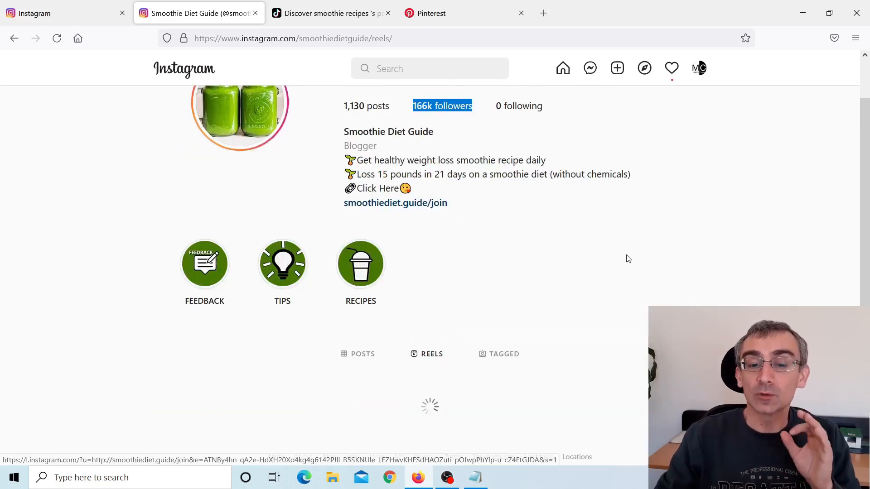
{"action": "scroll", "coordinate": [685, 260], "scroll_direction": "up", "scroll_amount": 1}
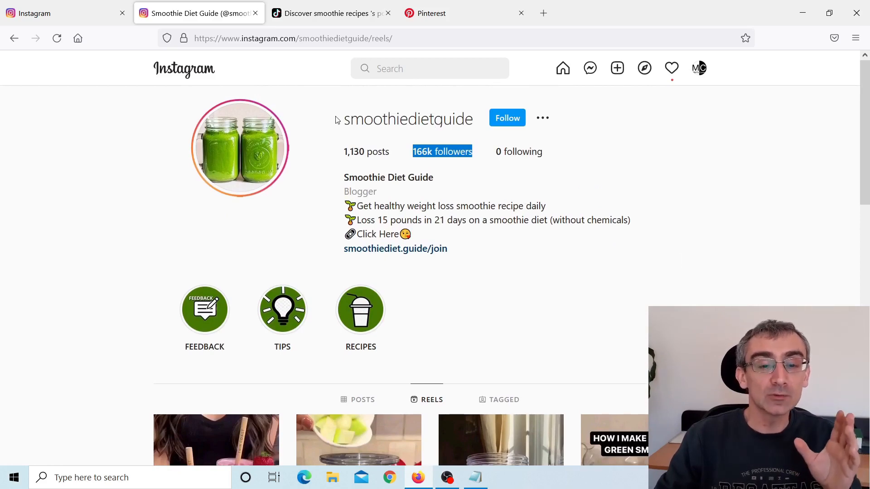
Switch to TikTok's "smoothie recipes" discover page, highlight its heading and examine the listed videos and hashtags with their view counts.
{"action": "left_click", "coordinate": [305, 15]}
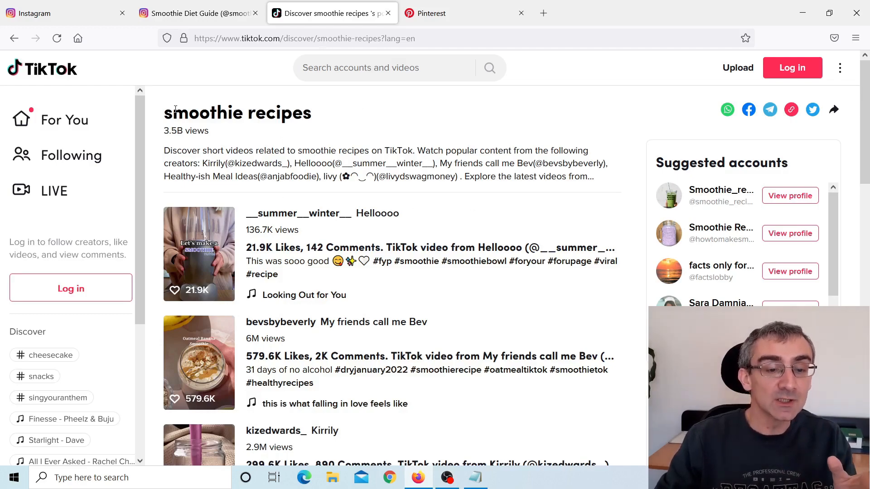
{"action": "left_click_drag", "start_coordinate": [175, 110], "coordinate": [312, 119]}
{"action": "scroll", "coordinate": [493, 156], "scroll_direction": "down", "scroll_amount": 5}
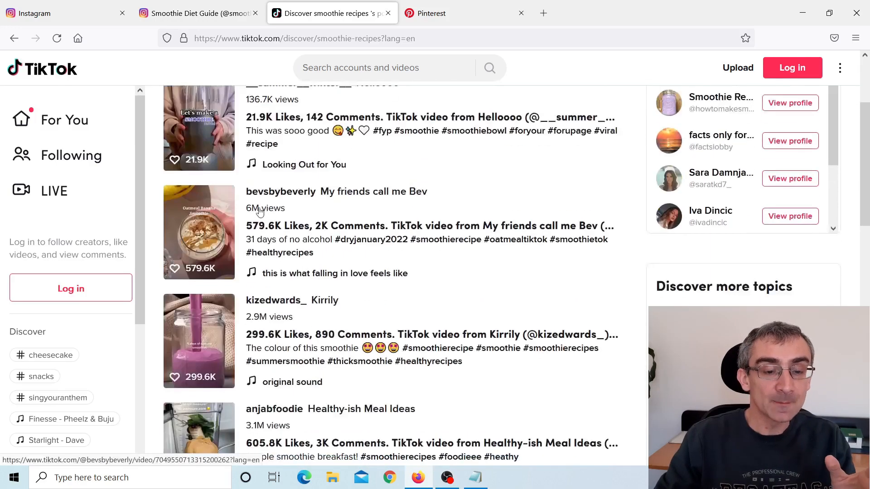
{"action": "scroll", "coordinate": [440, 207], "scroll_direction": "down", "scroll_amount": 1}
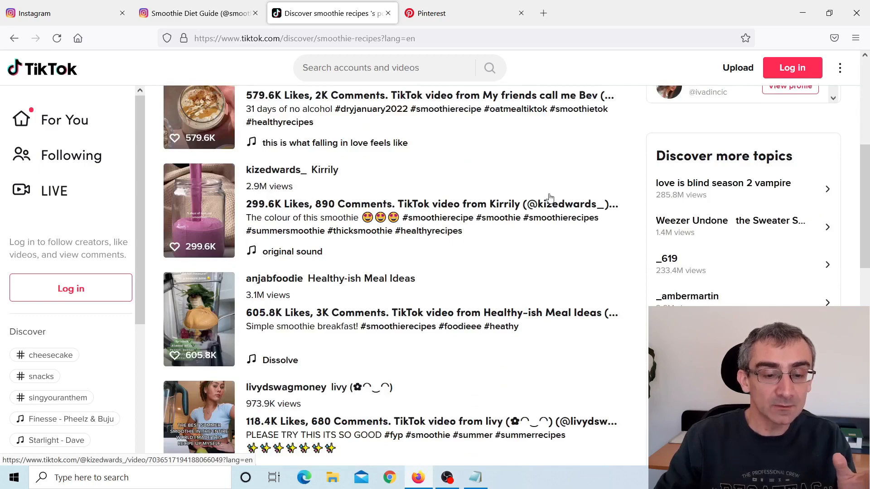
{"action": "scroll", "coordinate": [546, 192], "scroll_direction": "down", "scroll_amount": 3}
{"action": "scroll", "coordinate": [545, 193], "scroll_direction": "down", "scroll_amount": 6}
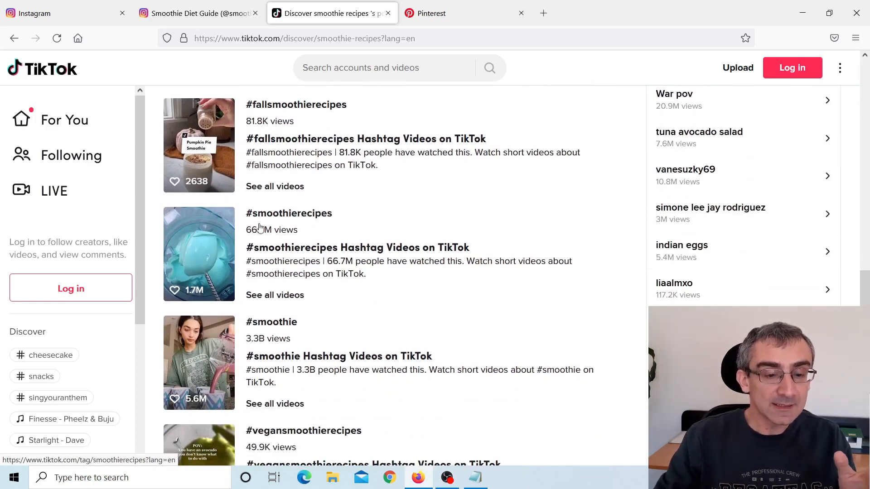
{"action": "scroll", "coordinate": [546, 271], "scroll_direction": "down", "scroll_amount": 4}
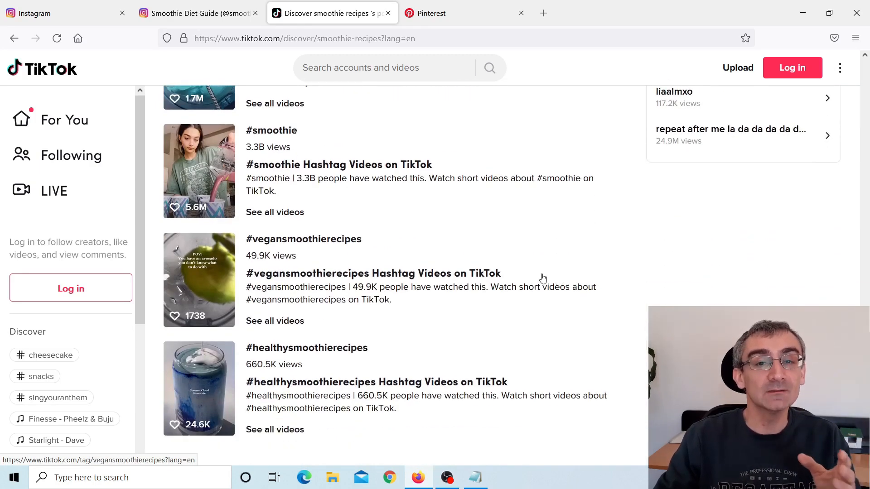
{"action": "scroll", "coordinate": [543, 278], "scroll_direction": "up", "scroll_amount": 6}
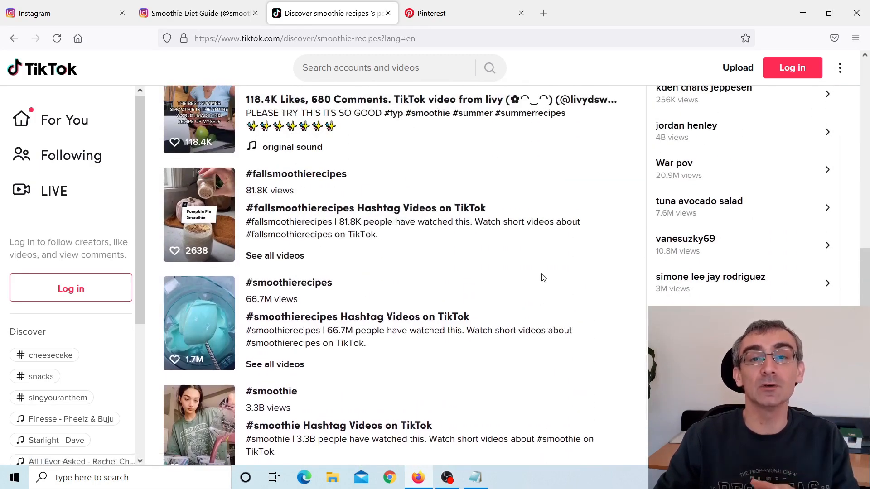
{"action": "scroll", "coordinate": [544, 278], "scroll_direction": "up", "scroll_amount": 9}
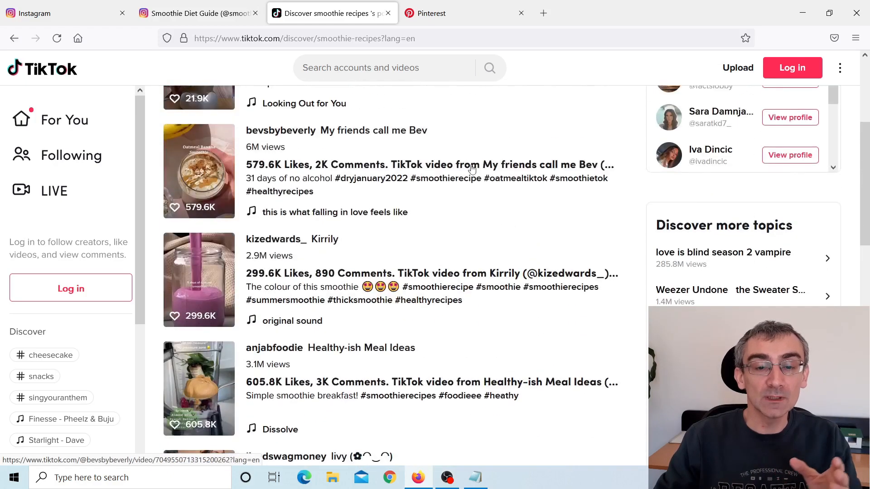
Switch to the Pinterest search results for "smoothie" and examine the recipe and weight-loss pins.
{"action": "left_click", "coordinate": [443, 20]}
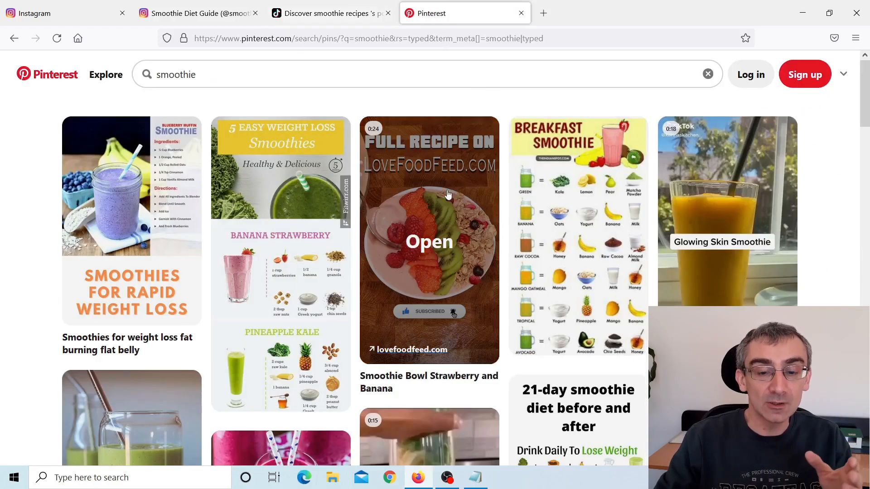
{"action": "scroll", "coordinate": [464, 207], "scroll_direction": "down", "scroll_amount": 6}
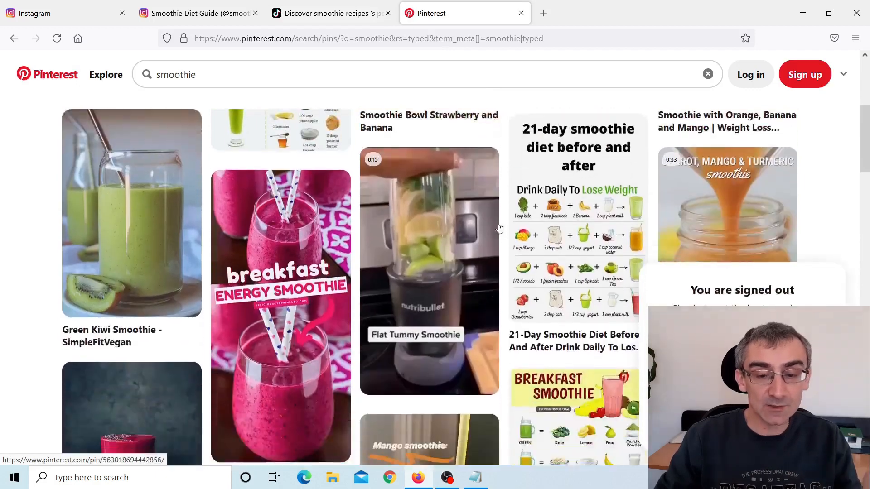
{"action": "scroll", "coordinate": [507, 247], "scroll_direction": "down", "scroll_amount": 3}
{"action": "scroll", "coordinate": [506, 247], "scroll_direction": "down", "scroll_amount": 4}
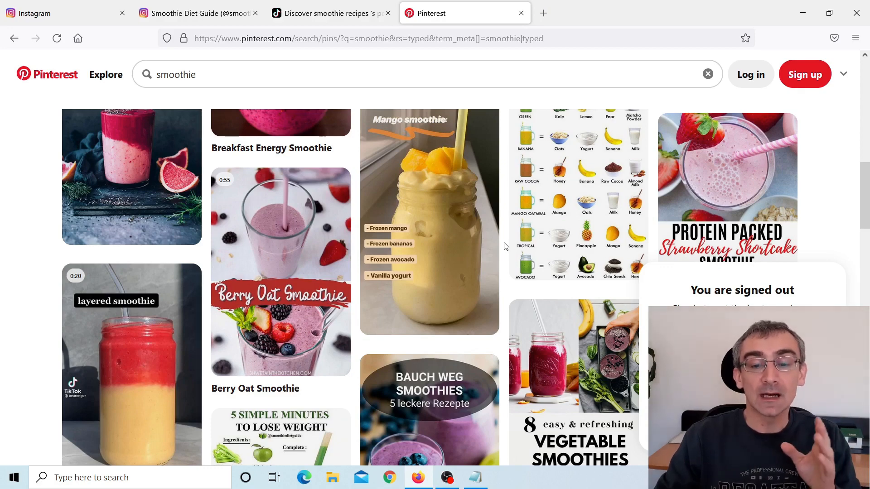
{"action": "scroll", "coordinate": [506, 247], "scroll_direction": "down", "scroll_amount": 1}
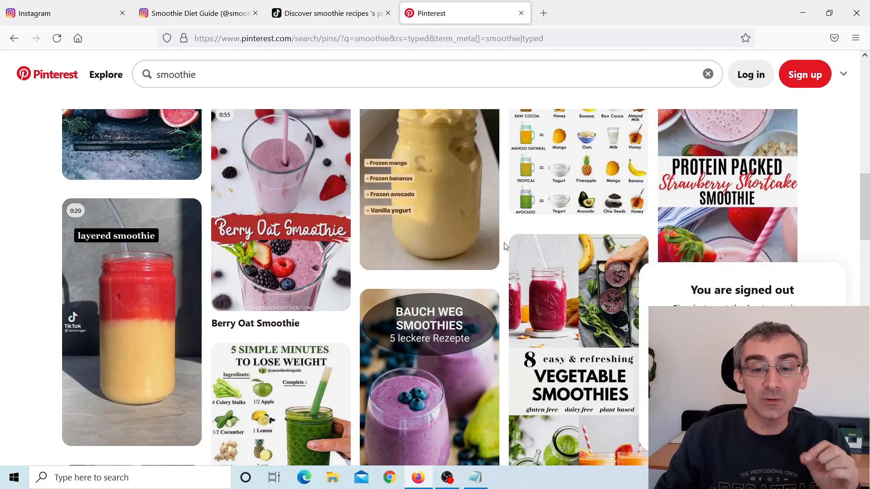
{"action": "scroll", "coordinate": [507, 247], "scroll_direction": "down", "scroll_amount": 3}
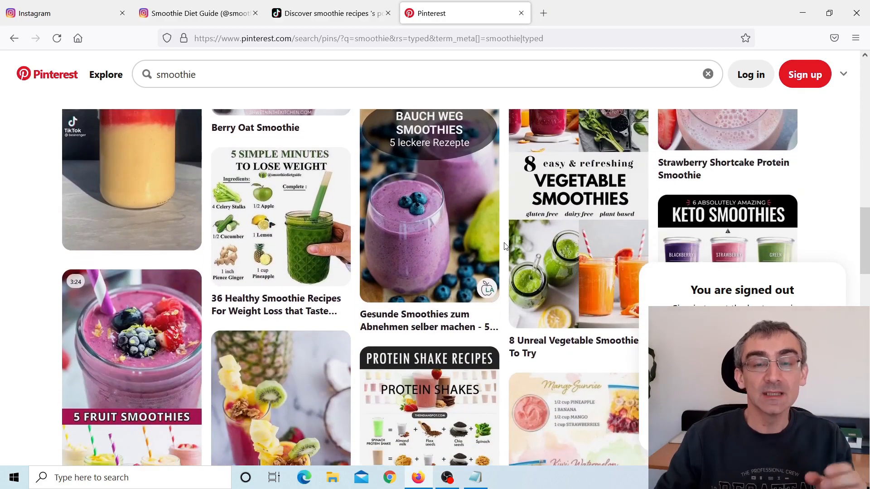
{"action": "scroll", "coordinate": [506, 246], "scroll_direction": "down", "scroll_amount": 4}
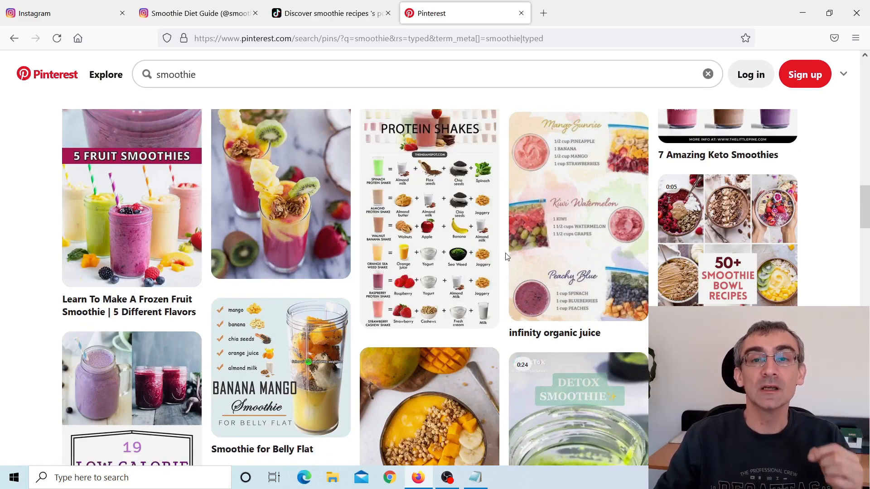
{"action": "scroll", "coordinate": [506, 252], "scroll_direction": "up", "scroll_amount": 1}
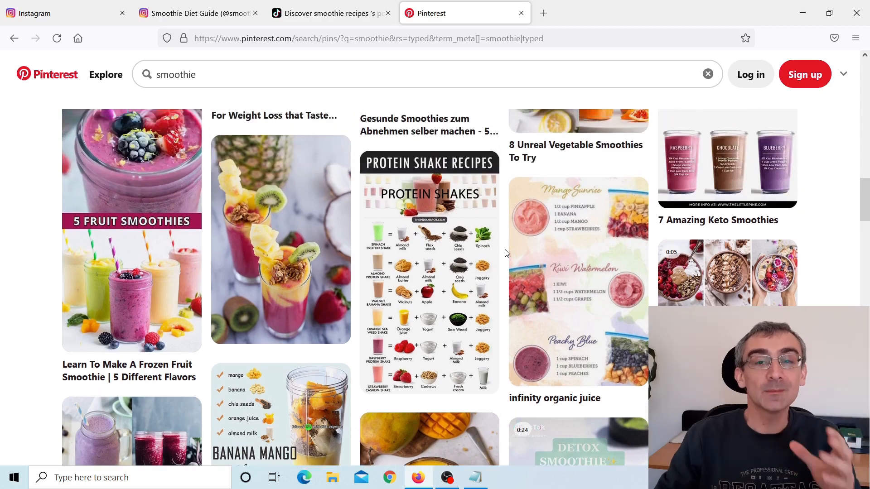
{"action": "scroll", "coordinate": [506, 252], "scroll_direction": "up", "scroll_amount": 3}
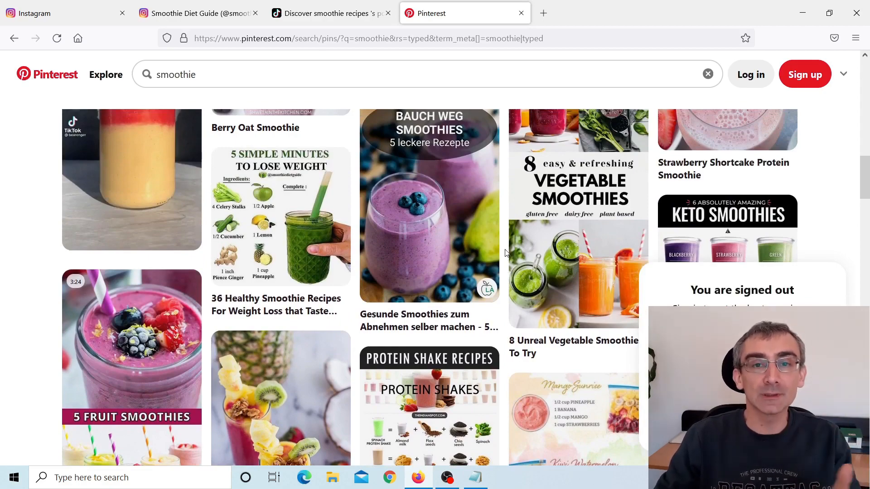
{"action": "scroll", "coordinate": [506, 253], "scroll_direction": "up", "scroll_amount": 2}
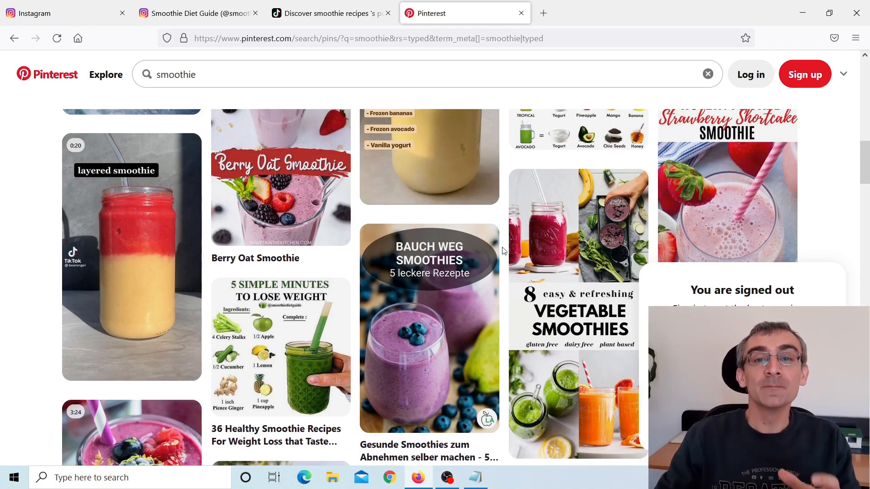
Revisit the open TikTok and Instagram pages in turn, then return to the Pinterest smoothie pins.
{"action": "left_click", "coordinate": [335, 19]}
{"action": "left_click", "coordinate": [239, 20]}
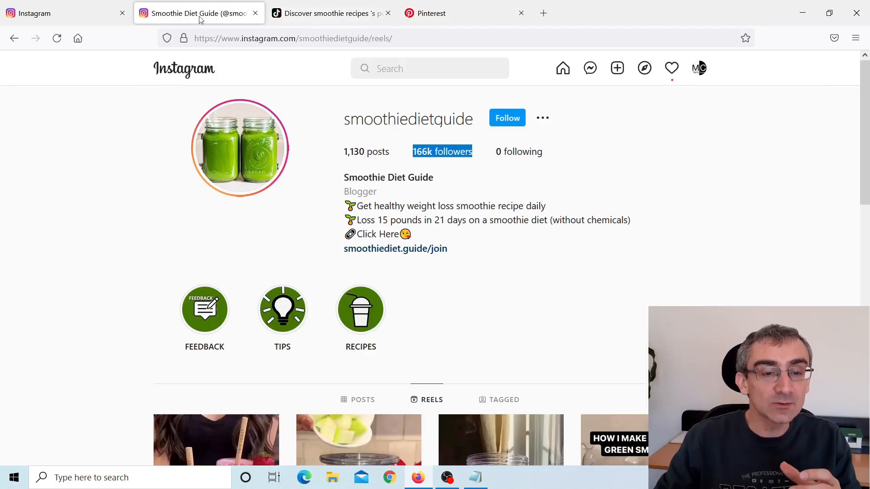
{"action": "left_click", "coordinate": [78, 19]}
{"action": "left_click", "coordinate": [190, 17]}
{"action": "left_click", "coordinate": [320, 15]}
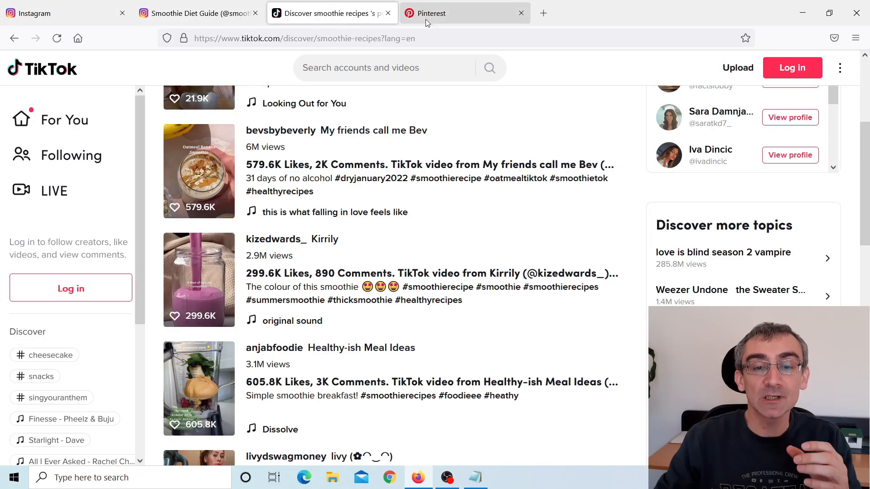
{"action": "left_click", "coordinate": [458, 16]}
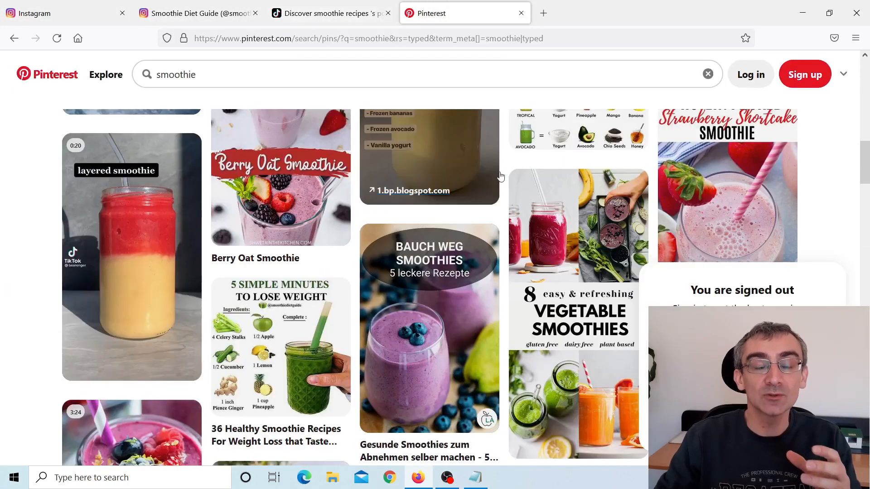
{"action": "scroll", "coordinate": [493, 228], "scroll_direction": "up", "scroll_amount": 2}
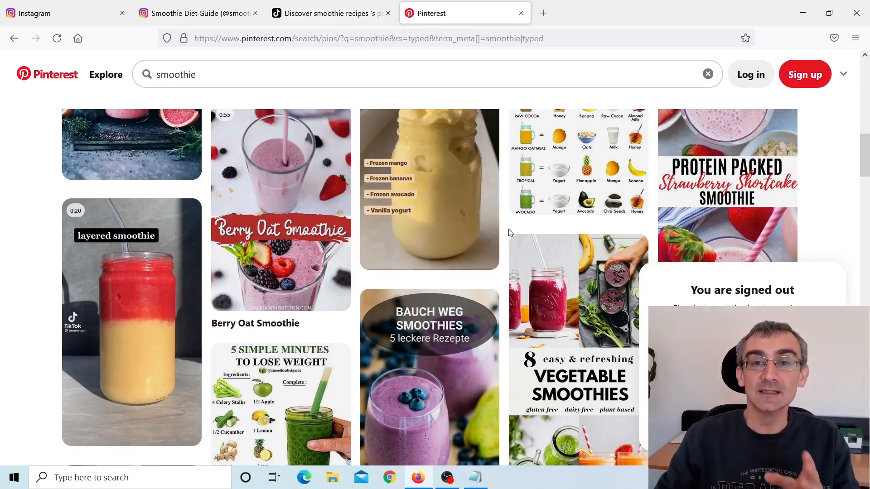
{"action": "scroll", "coordinate": [511, 232], "scroll_direction": "up", "scroll_amount": 6}
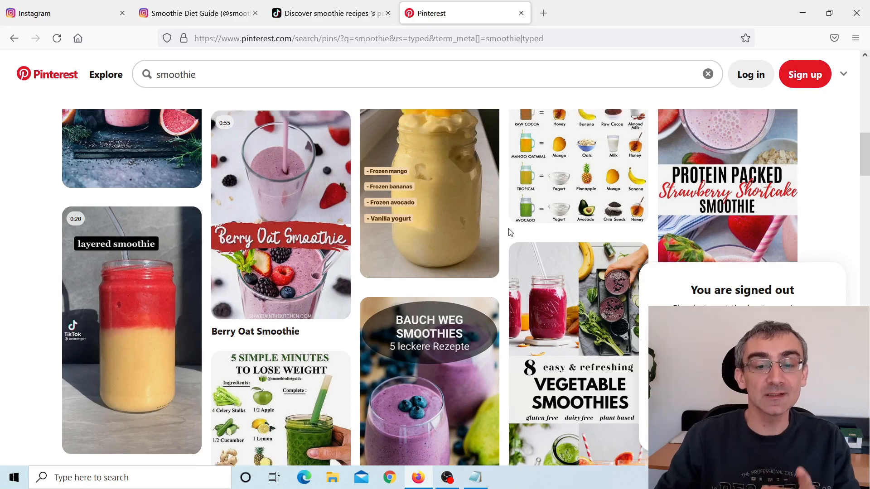